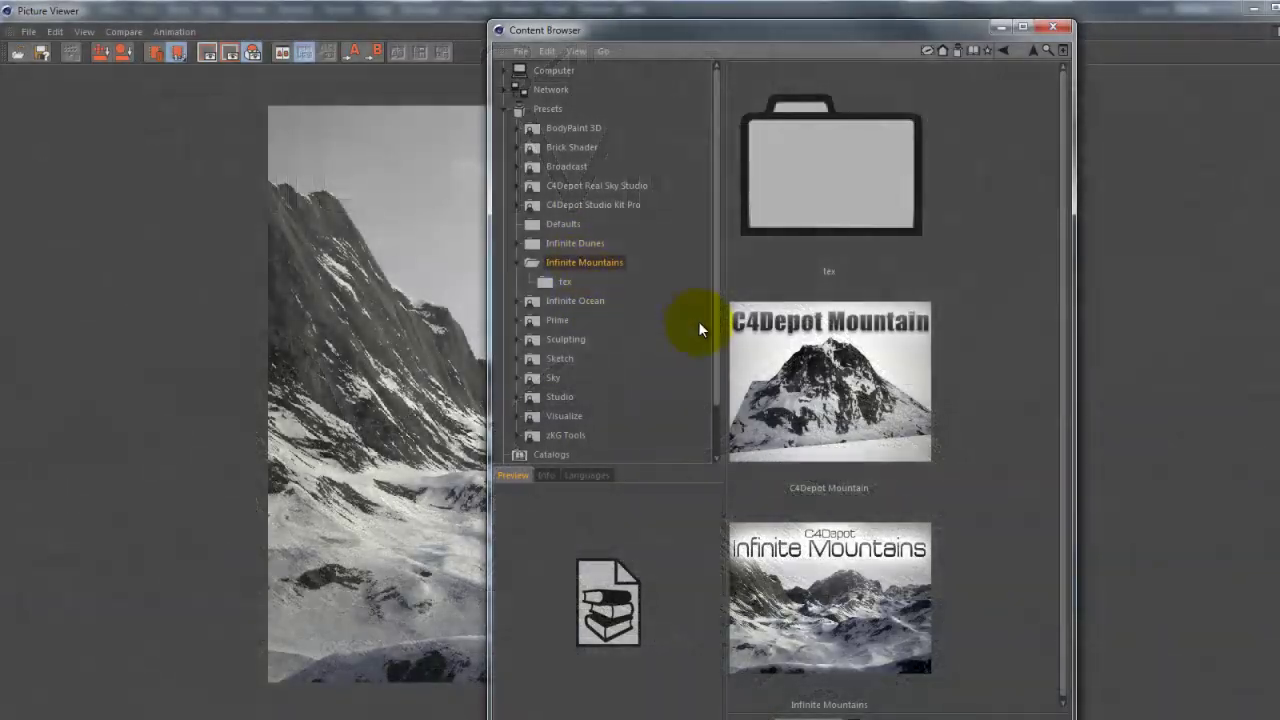
# - Minimize the Content Browser and bring up the object hierarchy of the Infinite Mountains scene
pyautogui.scroll(-1, 892, 494)
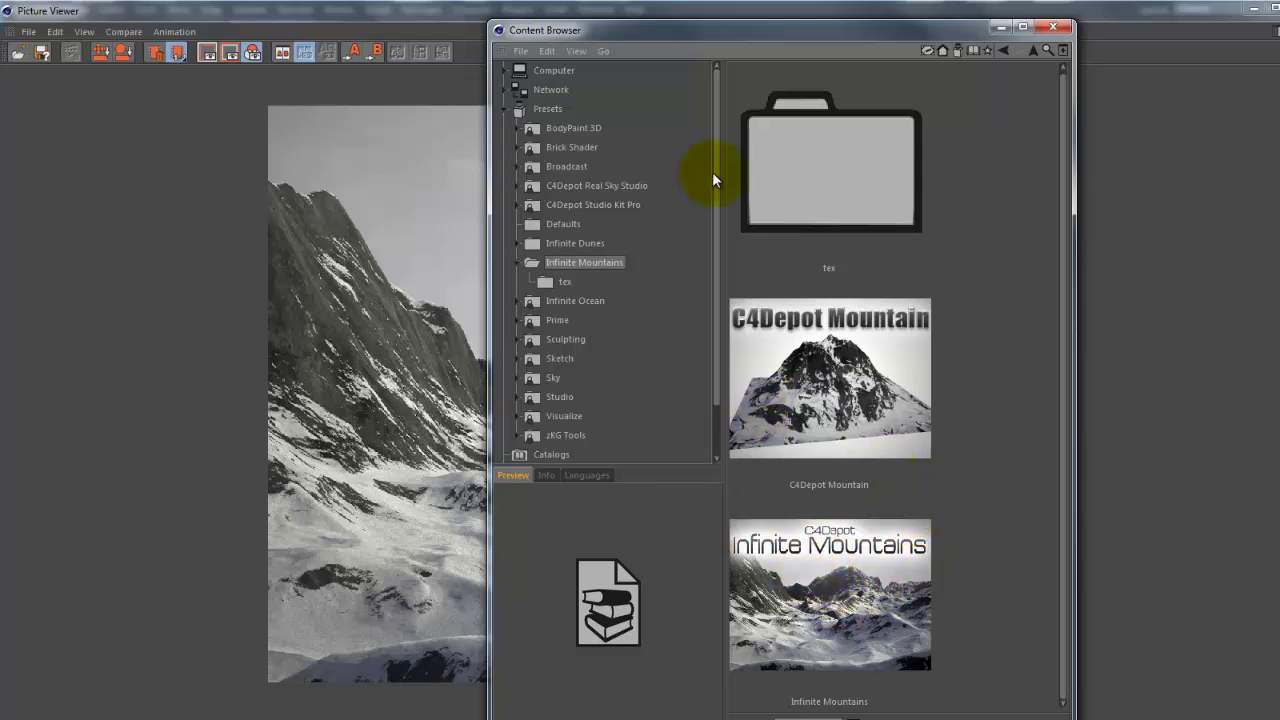
pyautogui.click(1002, 30)
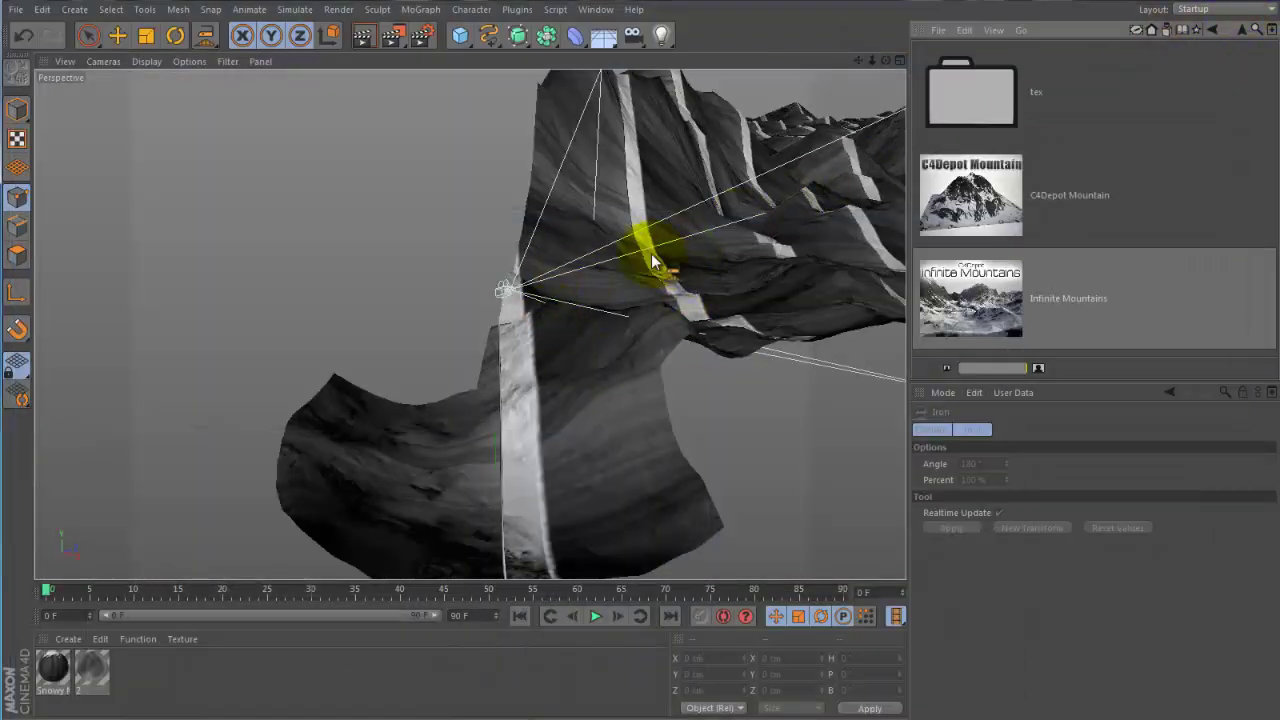
pyautogui.click(1272, 32)
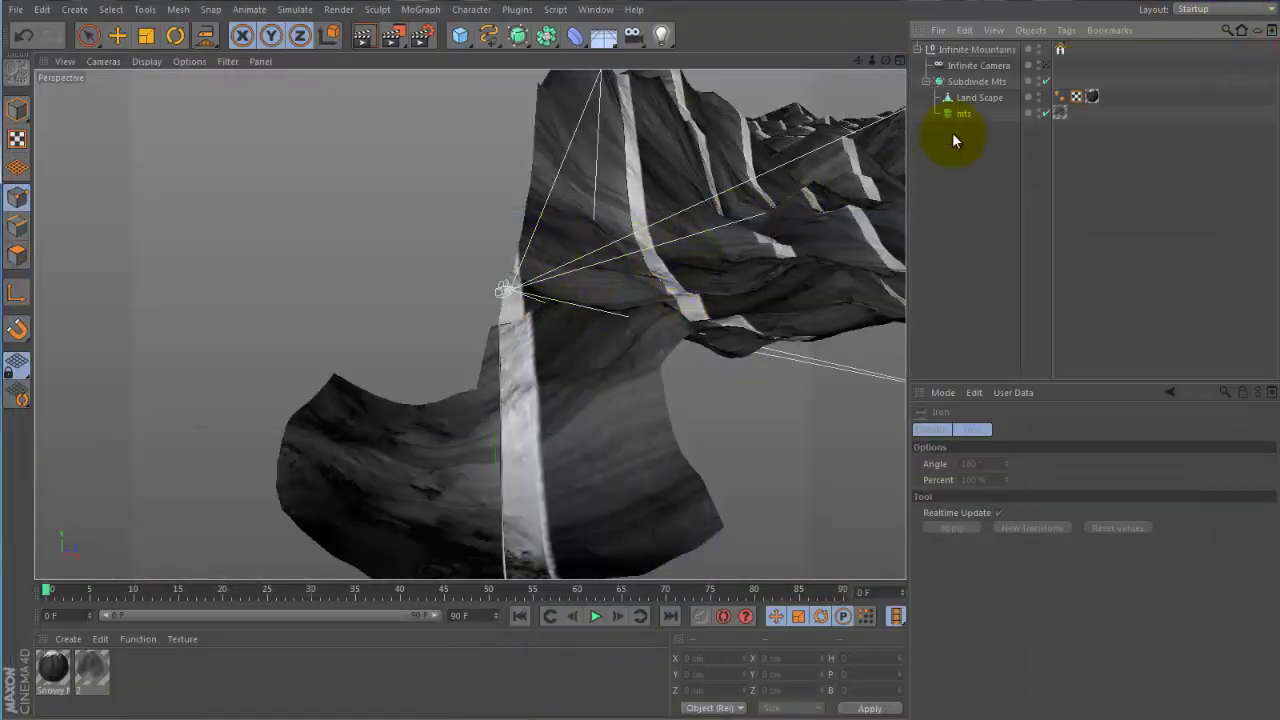
# - Look through the Infinite Camera in the perspective view and collapse the Subdivide Mts hierarchy
pyautogui.click(997, 65)
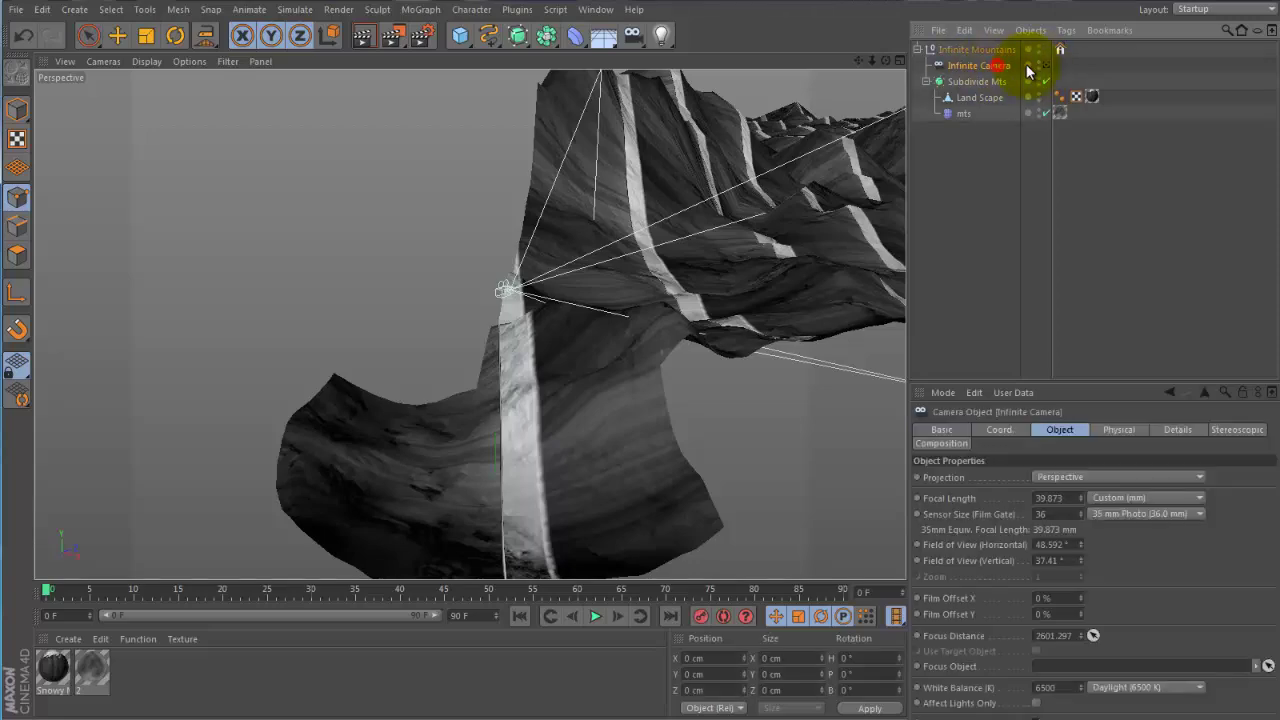
pyautogui.click(1047, 65)
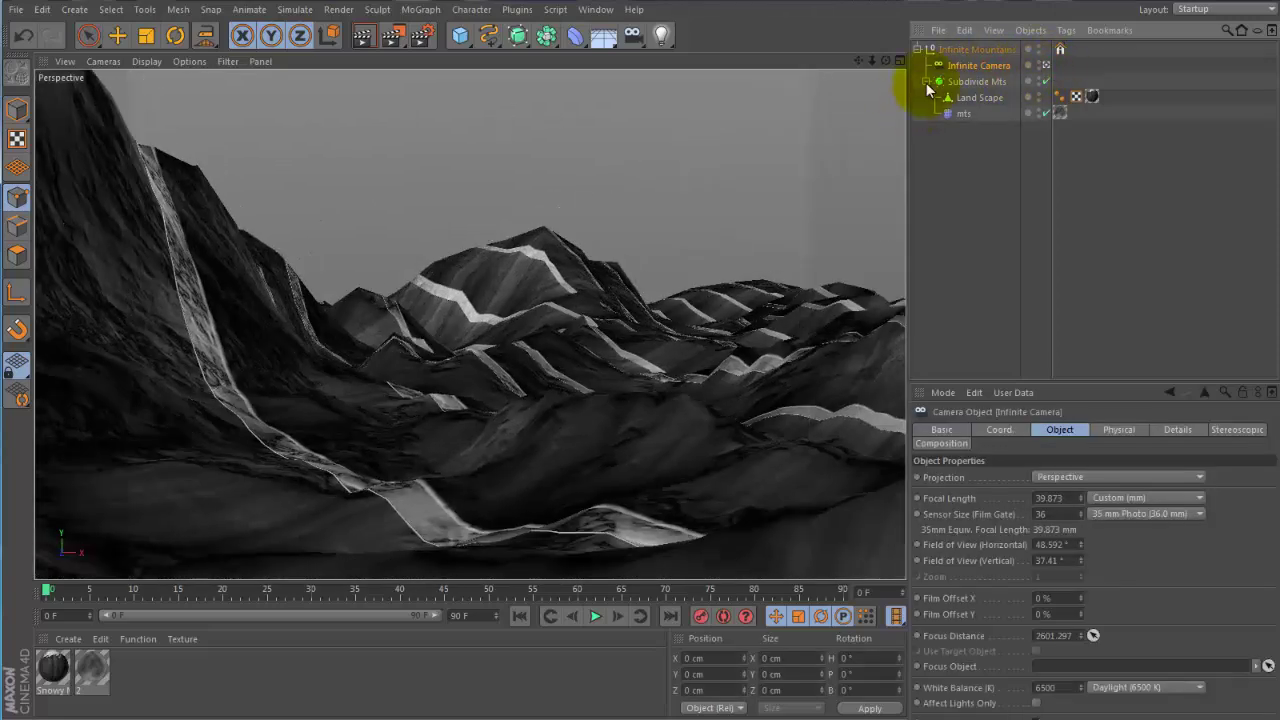
pyautogui.click(926, 82)
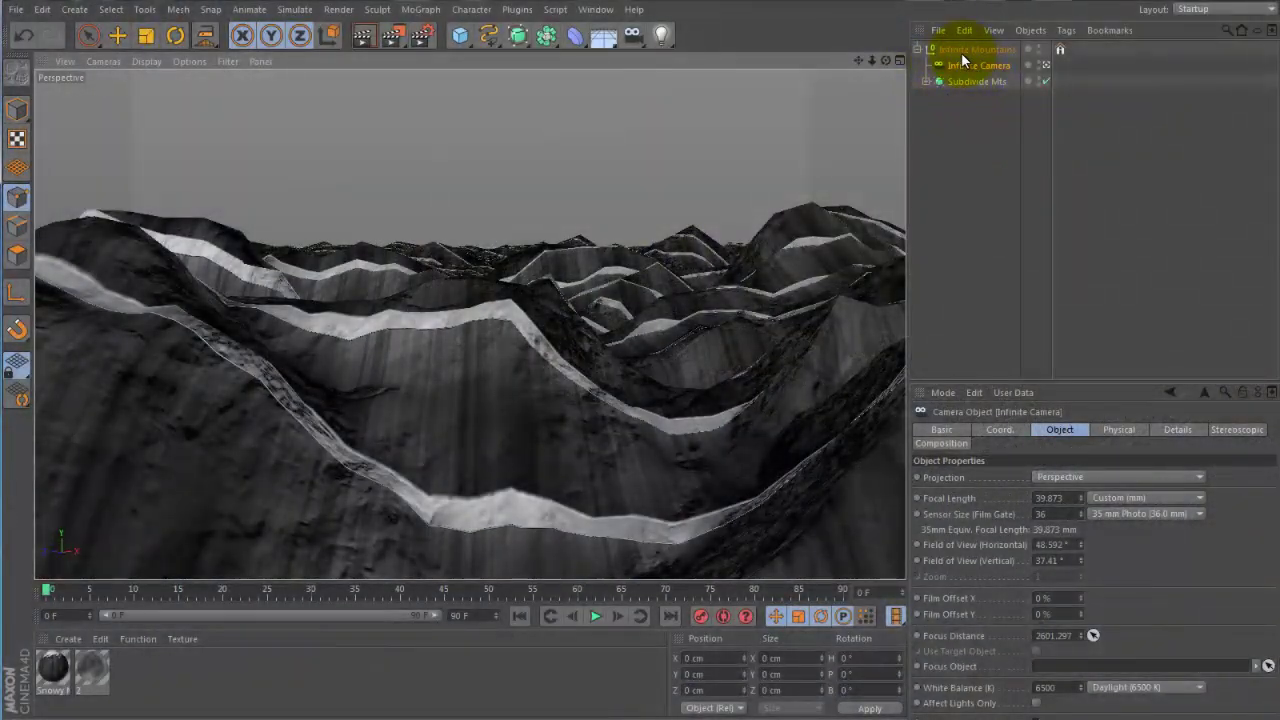
# - Enlarge the attributes area and show only the Infinite Mountains parameters of the Infinite Mountains null
pyautogui.moveTo(1048, 382); pyautogui.dragTo(1027, 208)
pyautogui.click(958, 49)
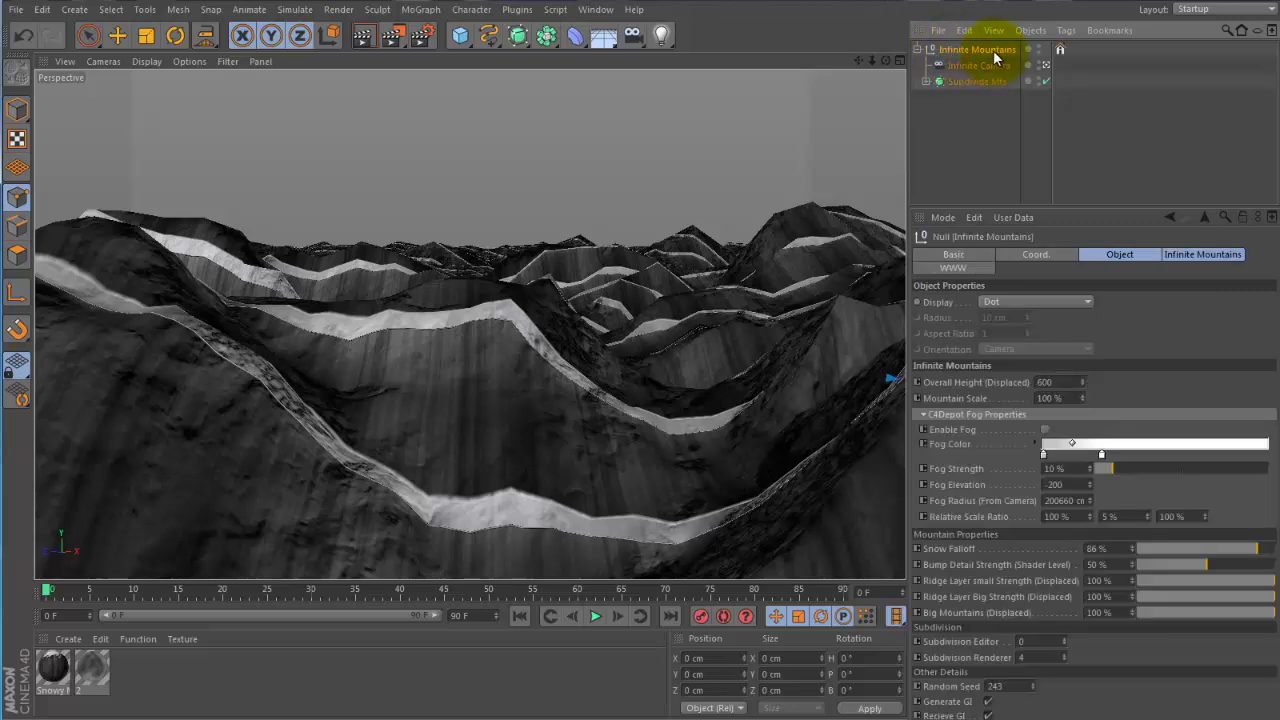
pyautogui.click(1203, 255)
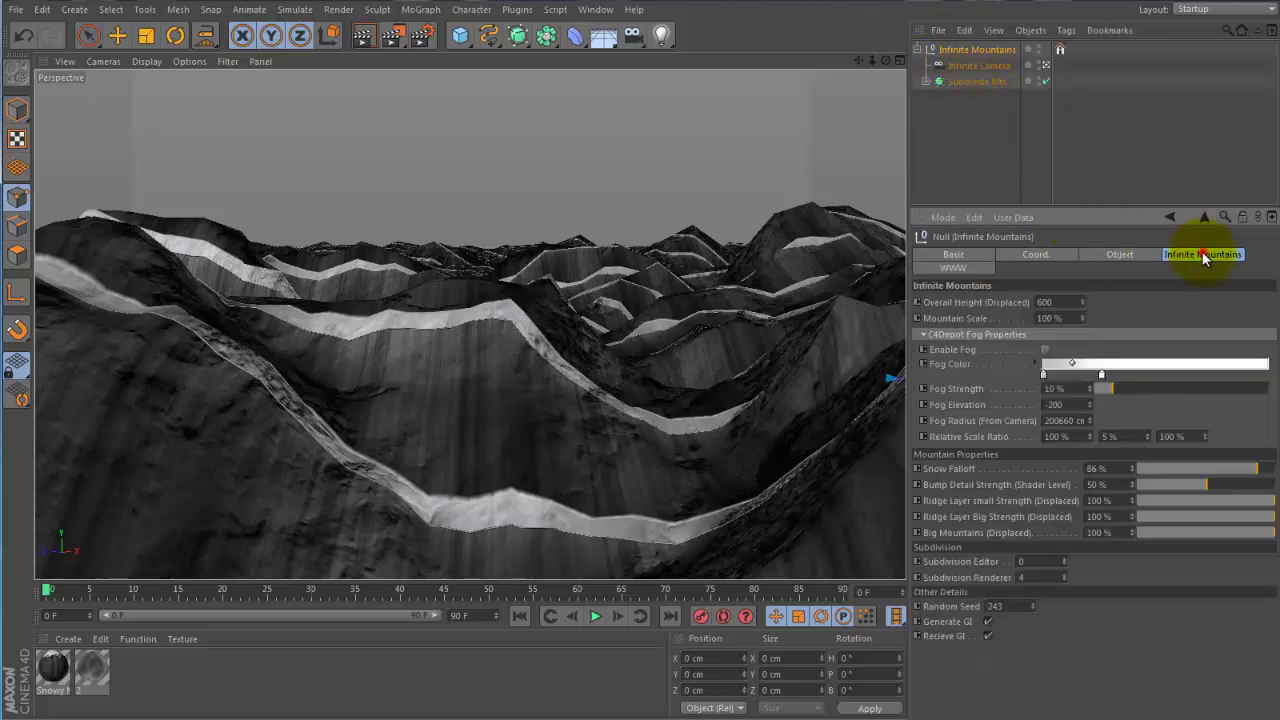
# - Try a different Overall Height (Displaced) for the mountains and set it back to 600
pyautogui.moveTo(1083, 298)
pyautogui.mouseDown()
pyautogui.moveTo(1094, 363)
pyautogui.moveTo(1088, 274)
pyautogui.moveTo(1088, 314)
pyautogui.moveTo(1041, 183)
pyautogui.moveTo(1078, 274)
pyautogui.moveTo(1086, 394)
pyautogui.moveTo(1082, 295)
pyautogui.moveTo(1061, 300)
pyautogui.mouseUp()
pyautogui.doubleClick(1061, 300)
pyautogui.write('600')
pyautogui.press('Return')
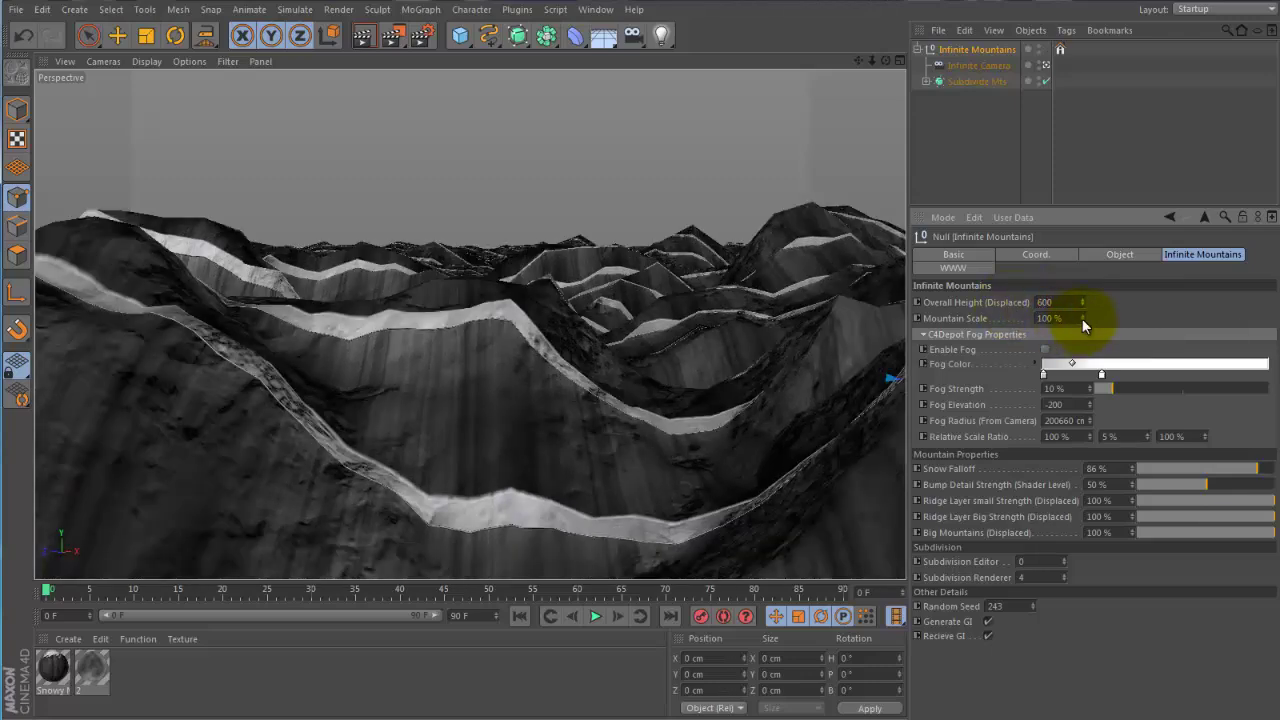
# - Try a Mountain Scale of 105 % and set it back to 100 %
pyautogui.moveTo(1082, 318); pyautogui.dragTo(1082, 318)
pyautogui.write('1')
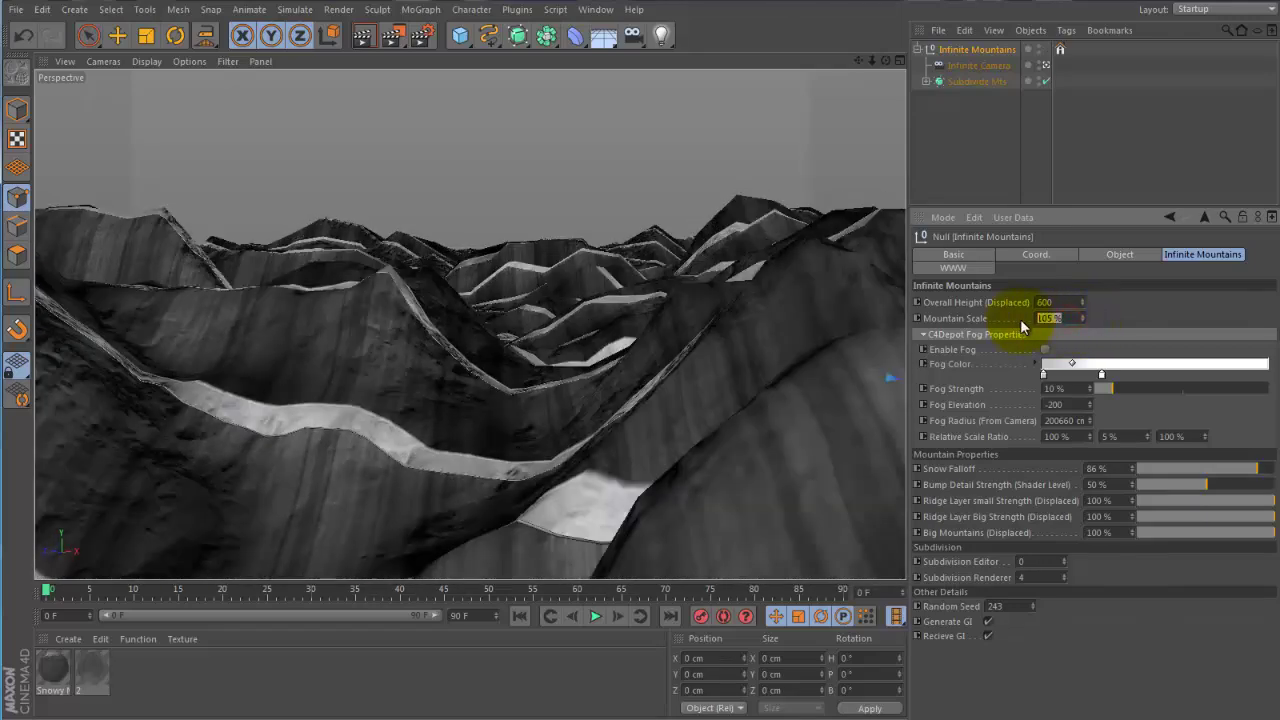
pyautogui.write('00')
pyautogui.press('Return')
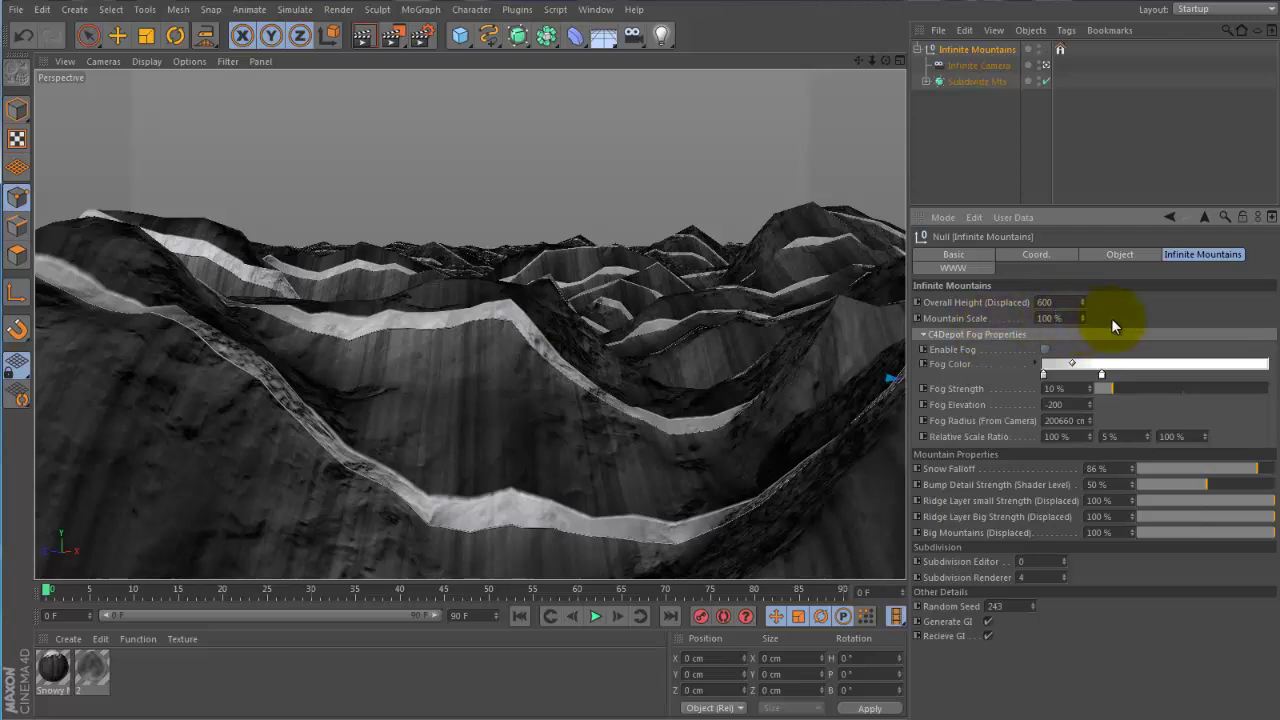
# - Switch to the four-view layout and enable the C4Depot fog, framing its extent in the front and top views
pyautogui.moveTo(1003, 300); pyautogui.dragTo(923, 338)
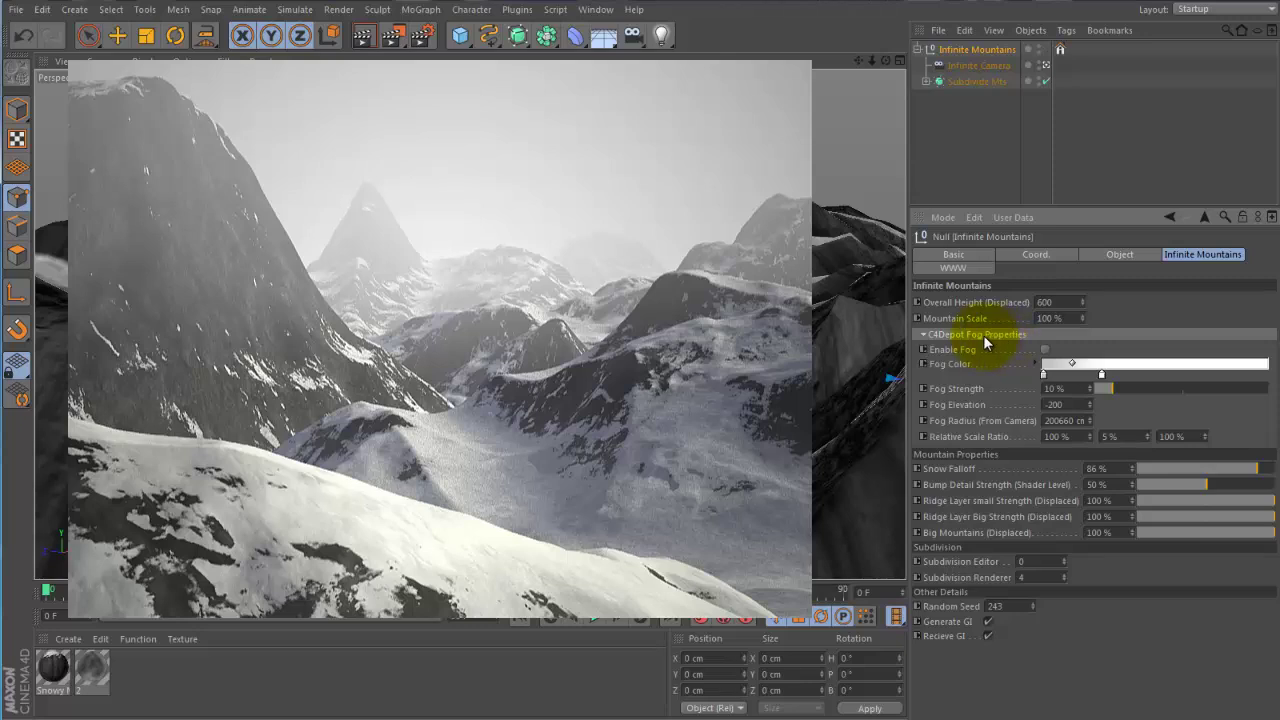
pyautogui.middleClick(740, 345)
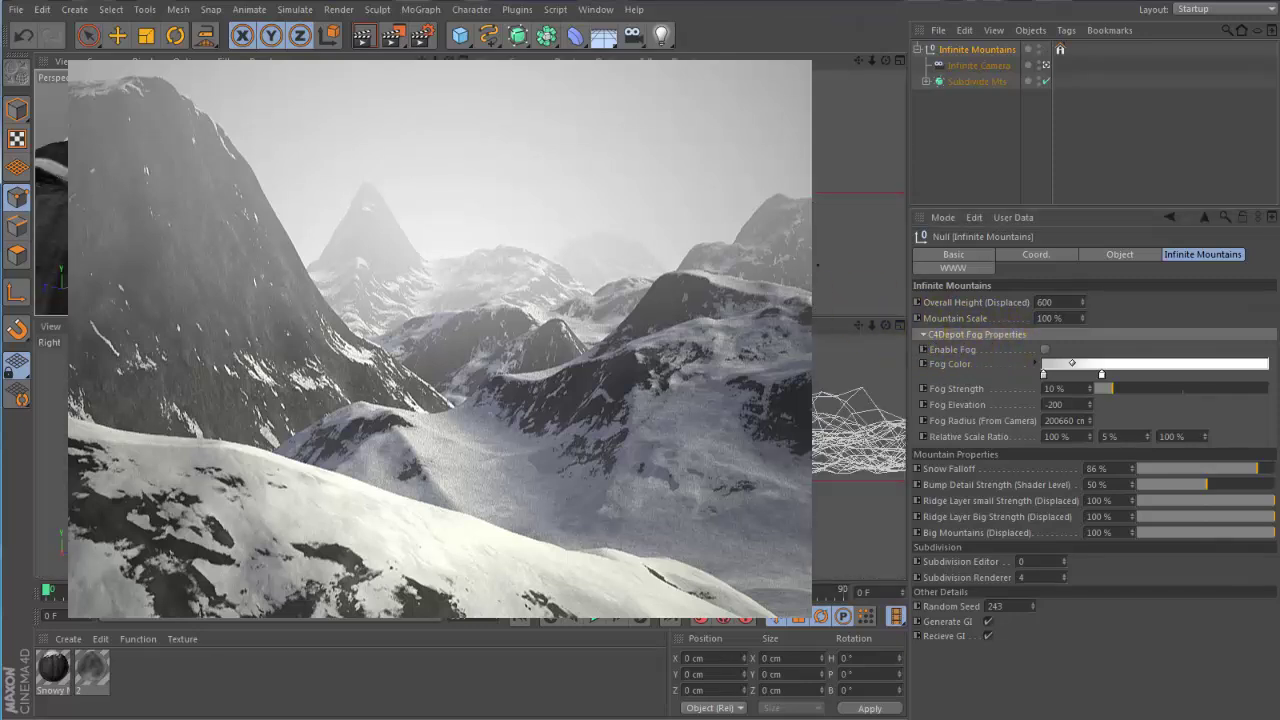
pyautogui.moveTo(871, 326)
pyautogui.mouseDown()
pyautogui.moveTo(825, 329)
pyautogui.moveTo(859, 328)
pyautogui.moveTo(859, 343)
pyautogui.mouseUp()
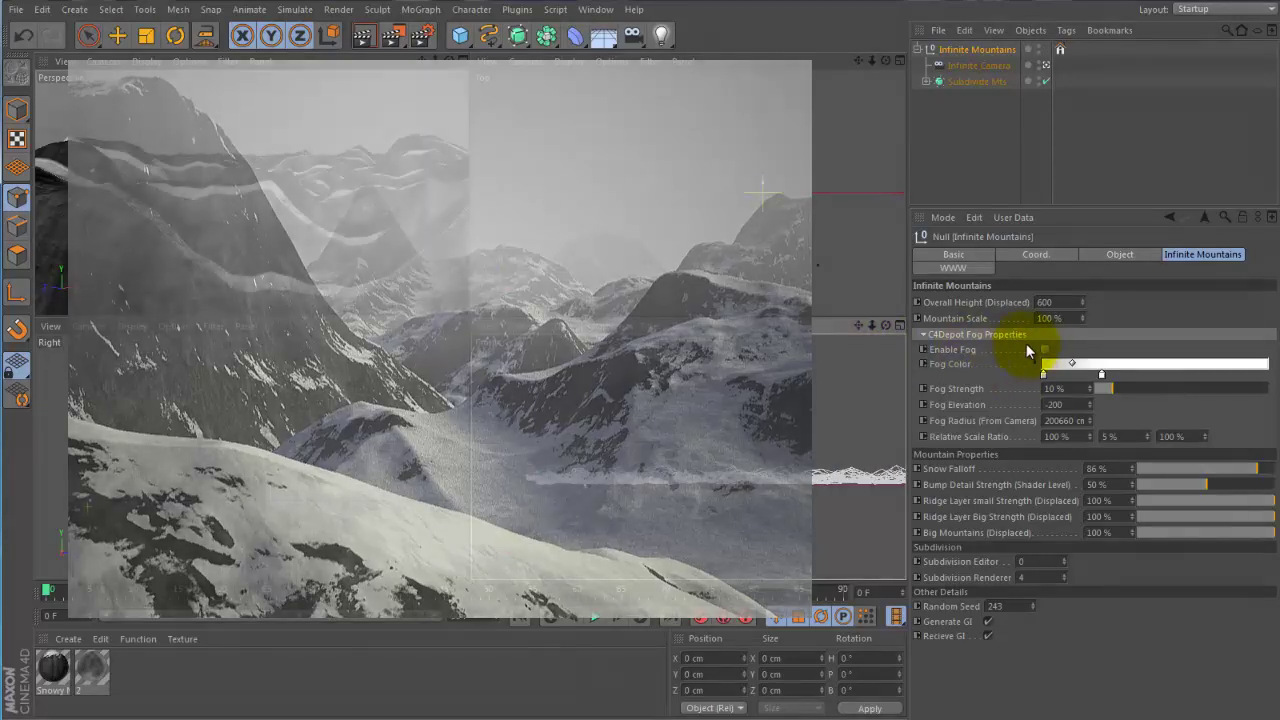
pyautogui.click(1044, 350)
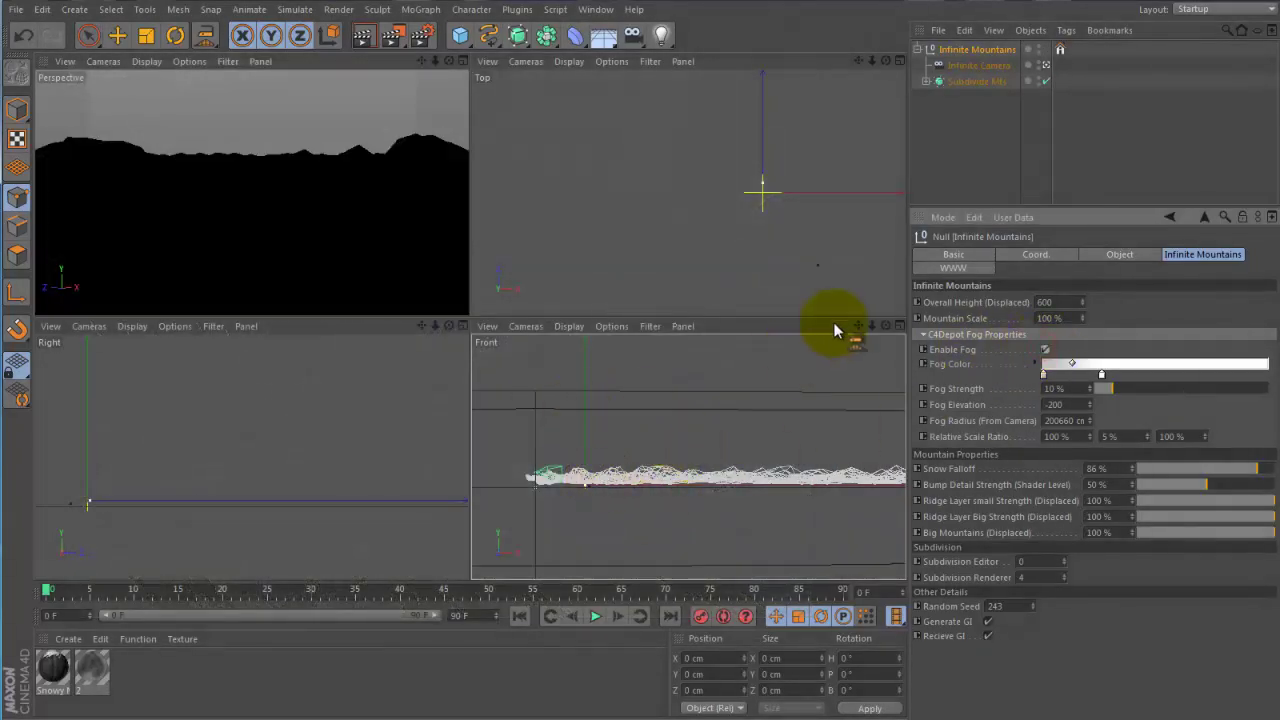
pyautogui.scroll(-5, 760, 315)
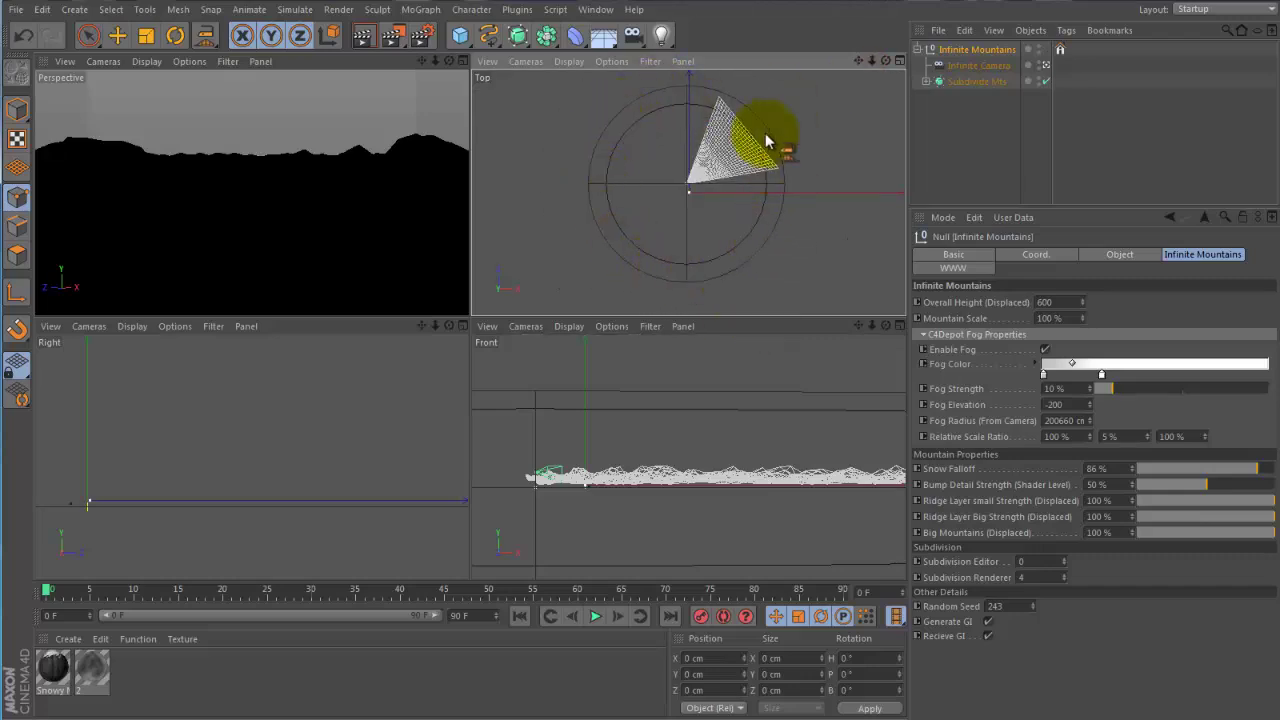
pyautogui.click(1045, 349)
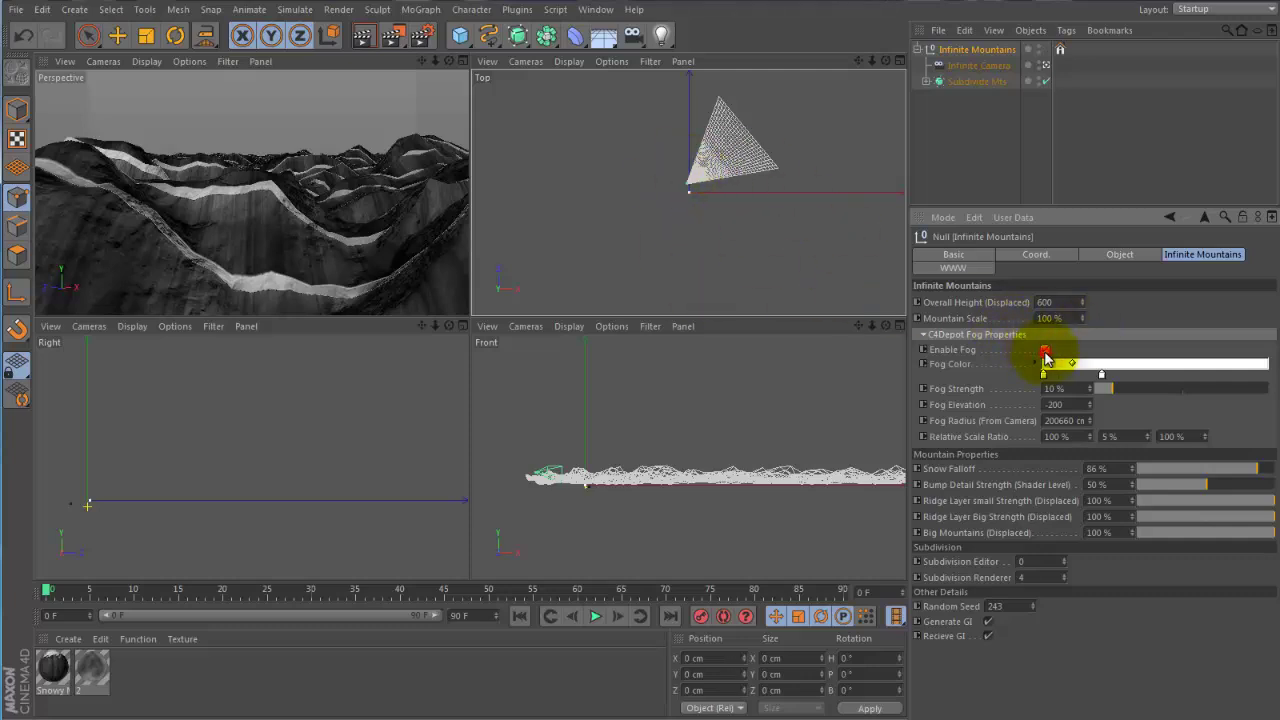
pyautogui.click(1045, 349)
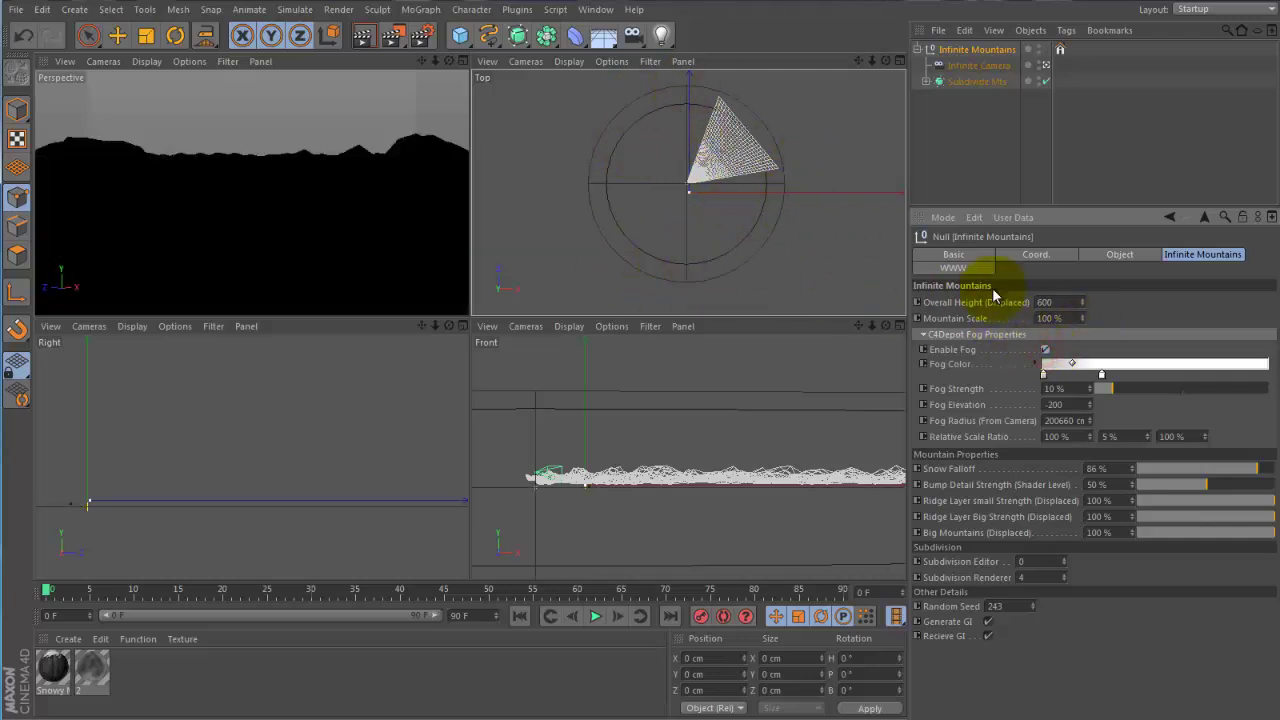
# - Select the first knot of the Fog Color gradient and set the Fog Elevation to 500
pyautogui.click(952, 369)
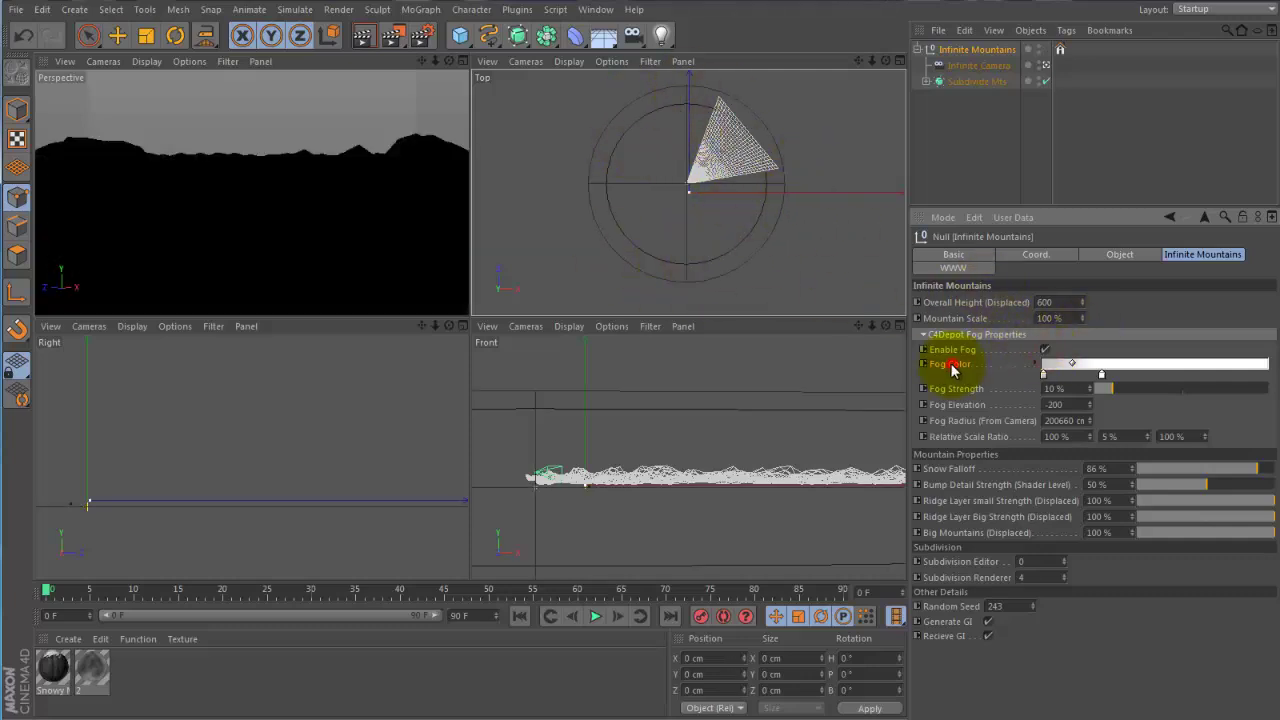
pyautogui.click(1044, 374)
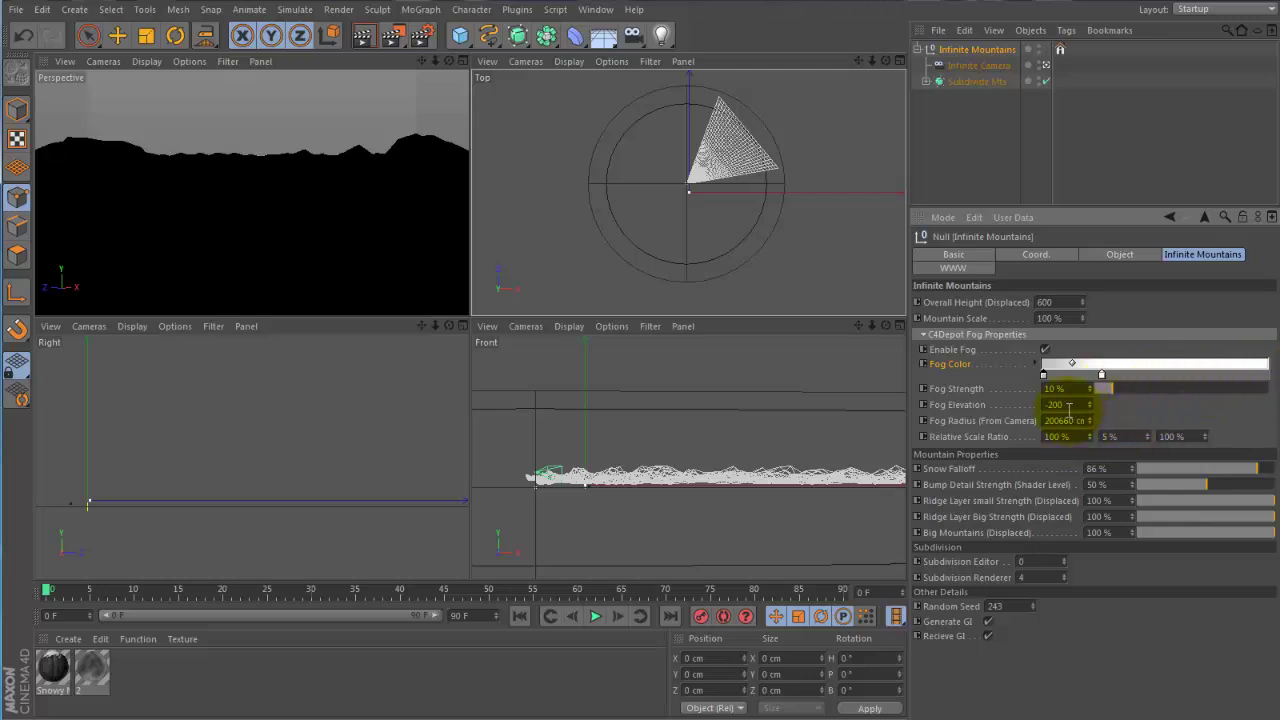
pyautogui.moveTo(876, 332)
pyautogui.mouseDown()
pyautogui.moveTo(754, 391)
pyautogui.moveTo(871, 326)
pyautogui.mouseUp()
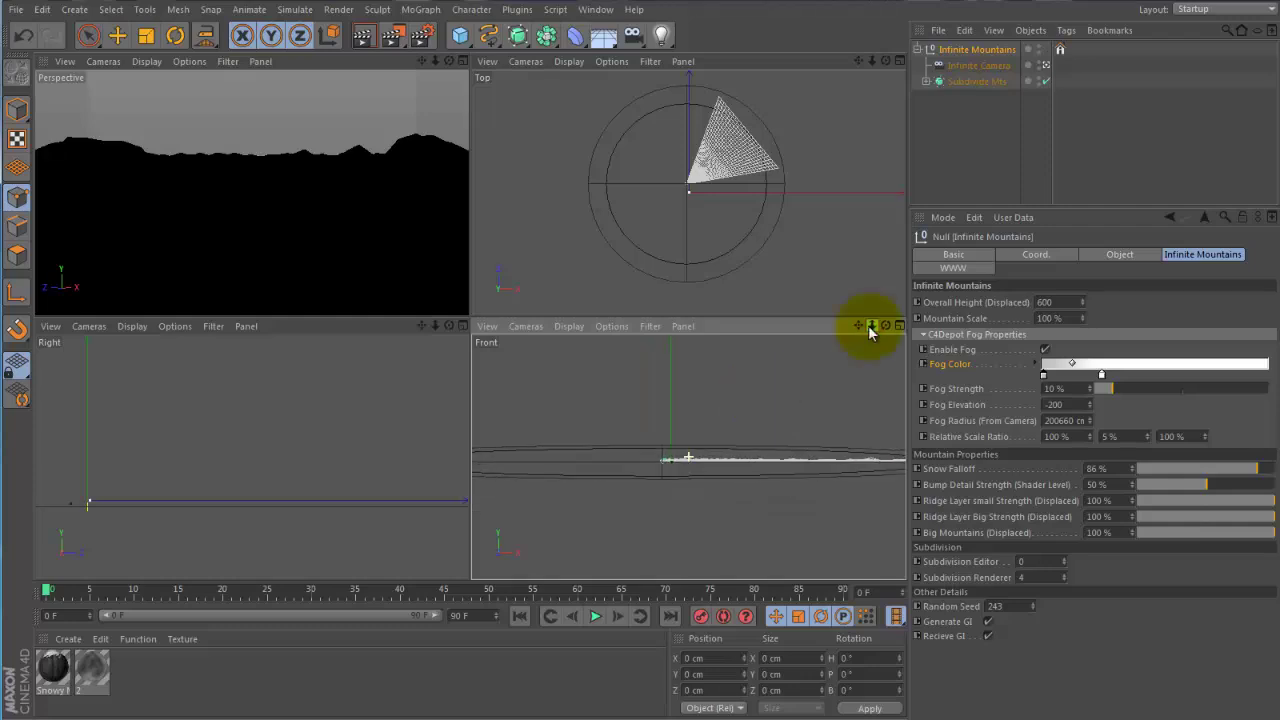
pyautogui.moveTo(1090, 405)
pyautogui.mouseDown()
pyautogui.moveTo(1103, 304)
pyautogui.moveTo(1085, 515)
pyautogui.moveTo(1071, 393)
pyautogui.moveTo(1089, 402)
pyautogui.mouseUp()
pyautogui.rightClick(1089, 405)
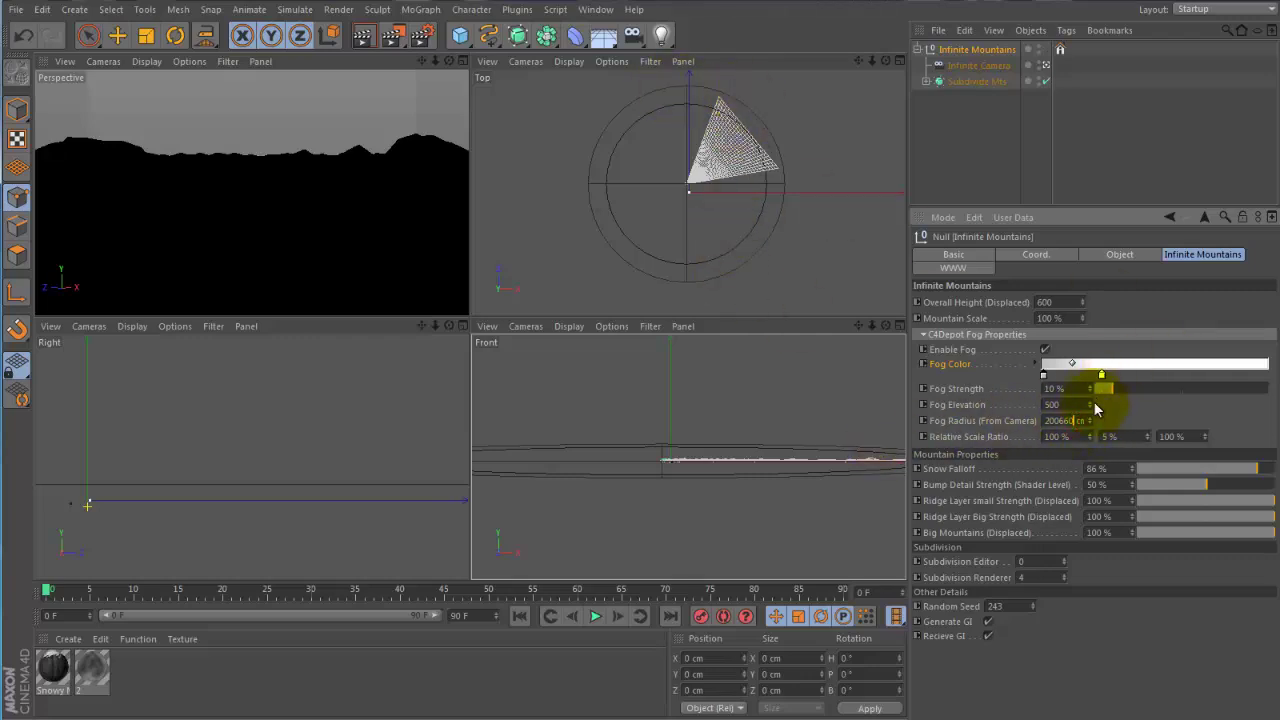
# - Set the Fog Radius (From Camera) to 100660 cm and inspect the fog's extent in the top view
pyautogui.click(1047, 420)
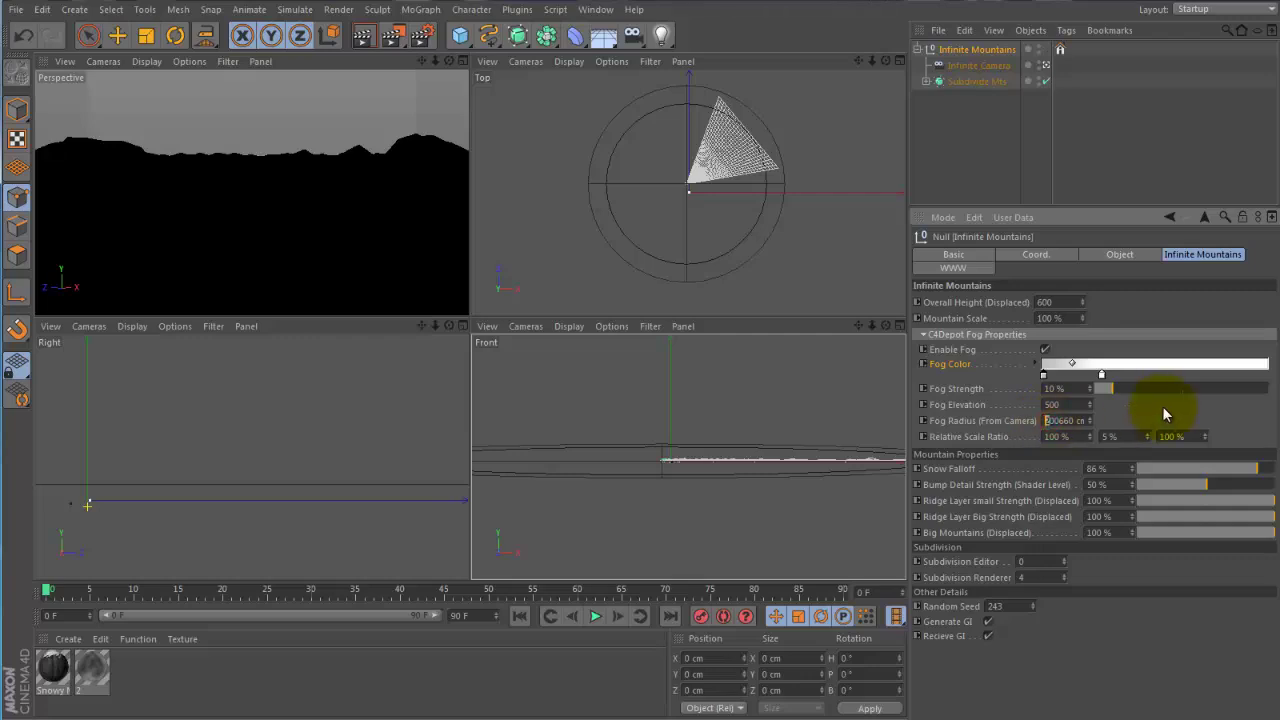
pyautogui.write('1')
pyautogui.press('Return')
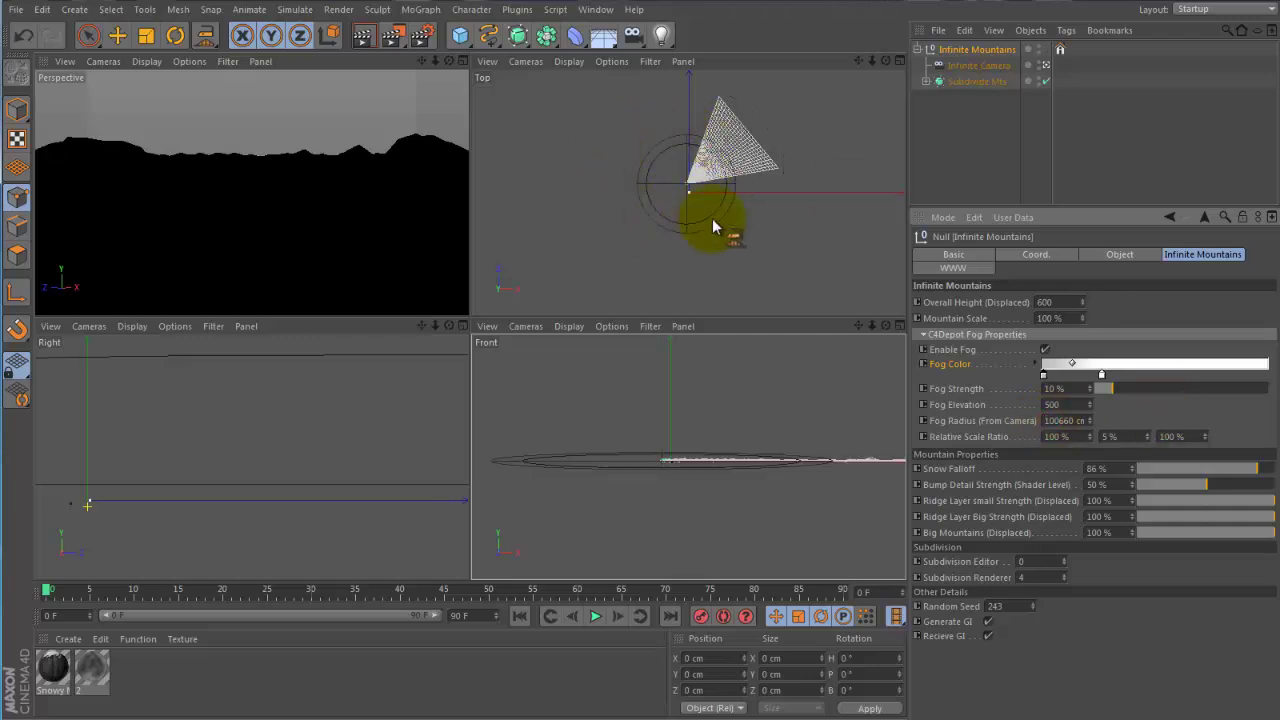
pyautogui.scroll(4, 700, 182)
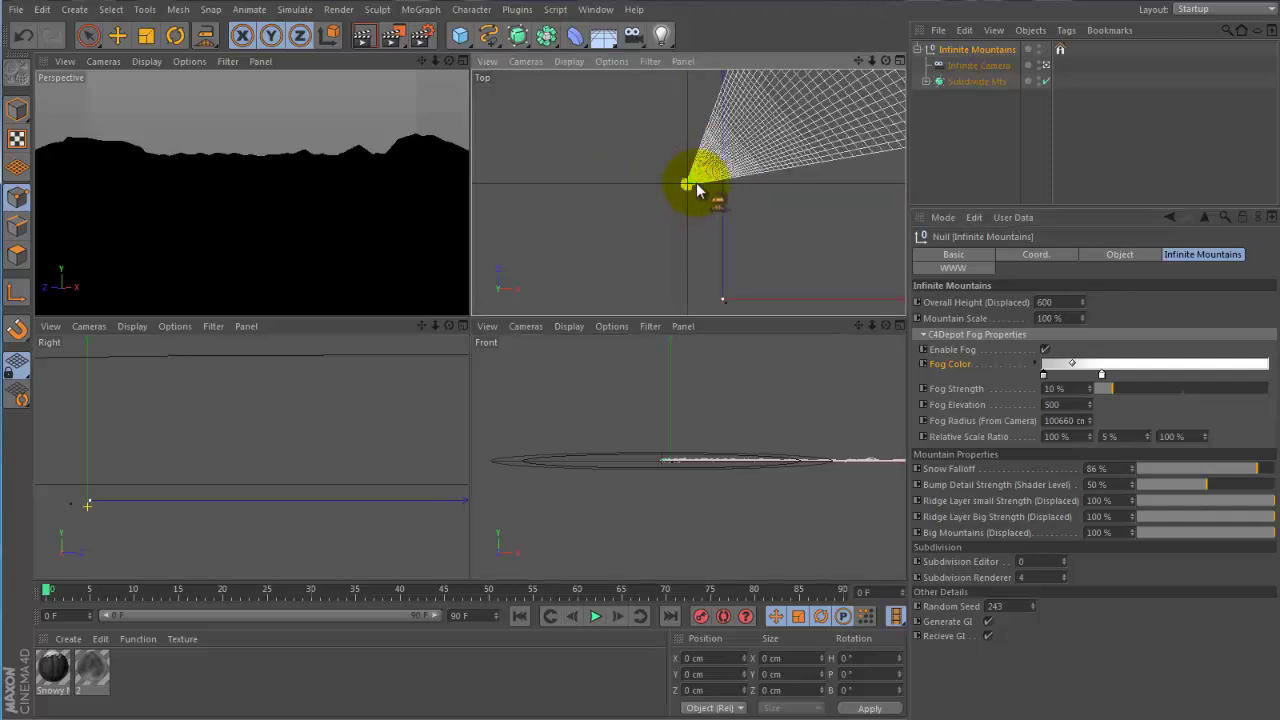
pyautogui.scroll(-8, 697, 184)
pyautogui.scroll(7, 697, 184)
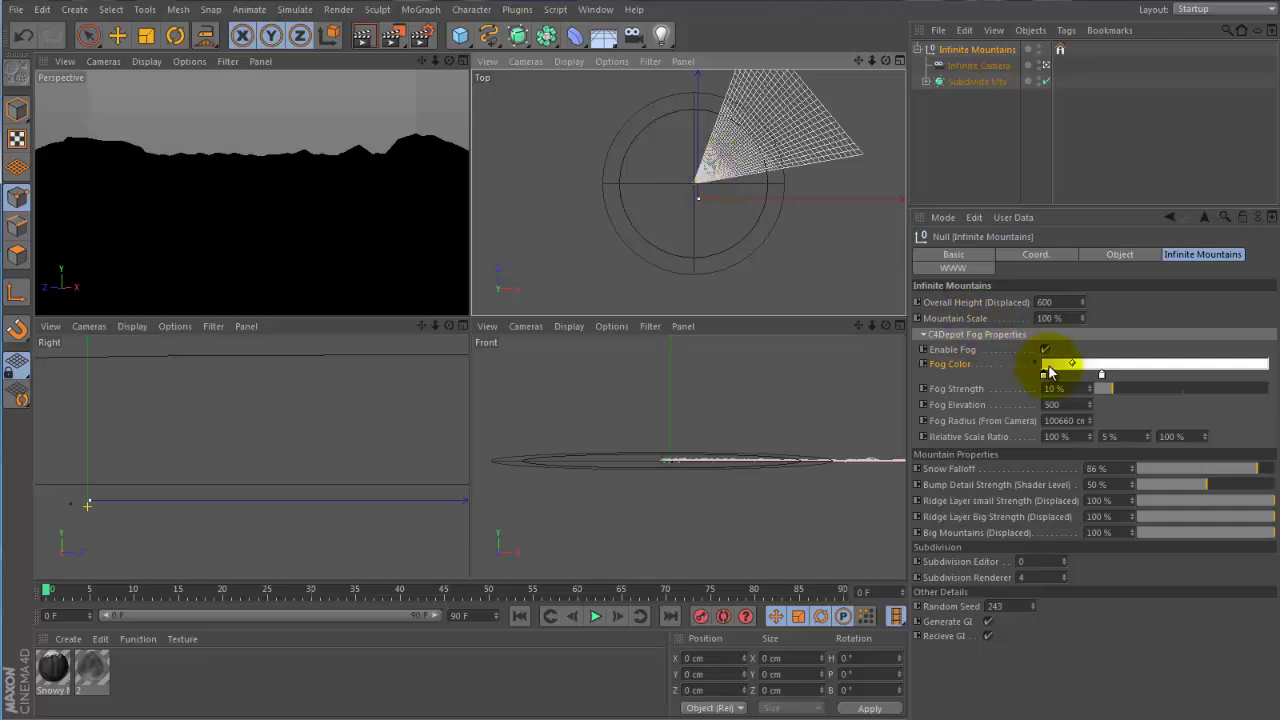
# - Set the Fog Radius (From Camera) back to 200660 cm
pyautogui.click(1046, 420)
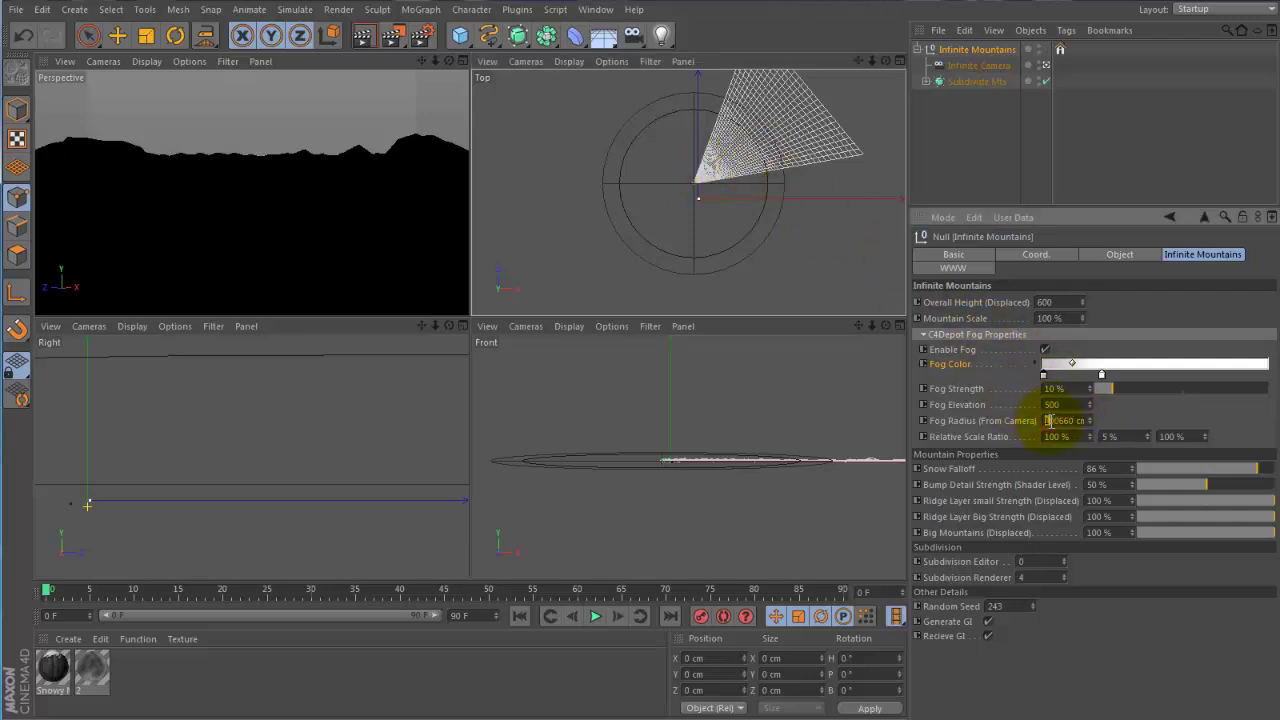
pyautogui.press('BackSpace')
pyautogui.write('2')
pyautogui.press('Return')
# - Set the second Relative Scale Ratio value of the fog to 100 % and view the whole fog shape in the front view
pyautogui.doubleClick(1108, 436)
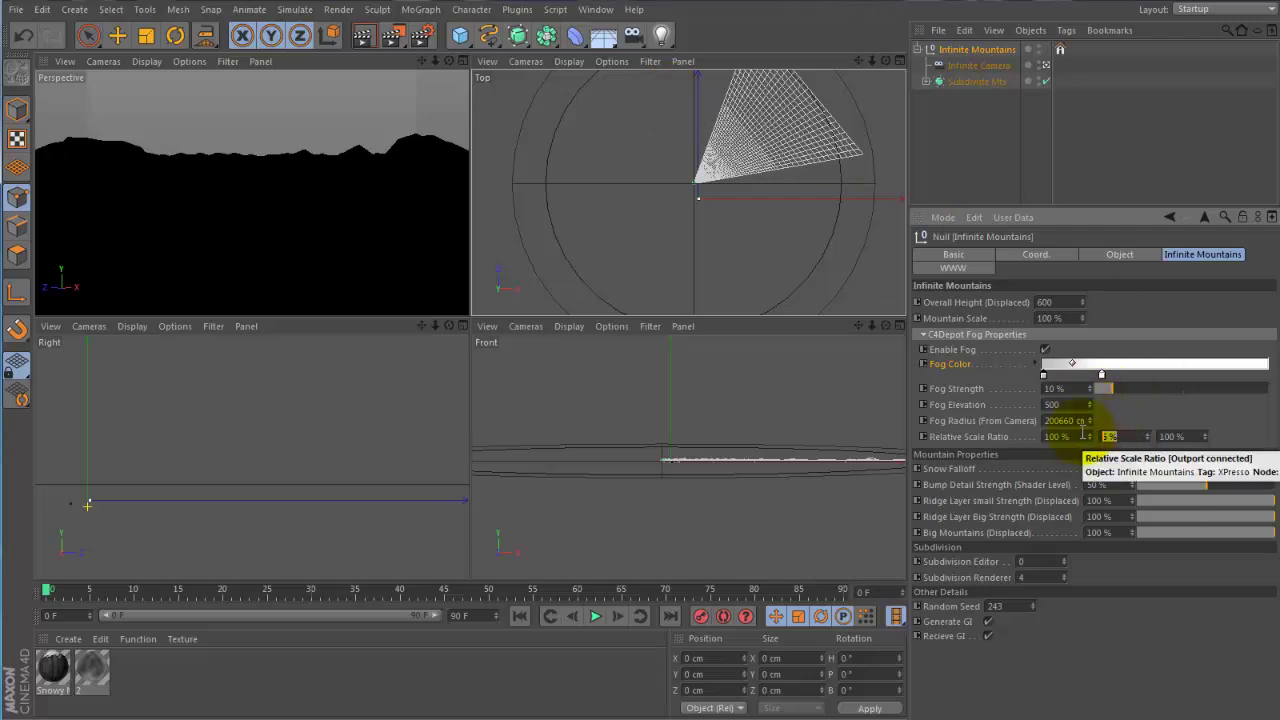
pyautogui.write('100')
pyautogui.press('Return')
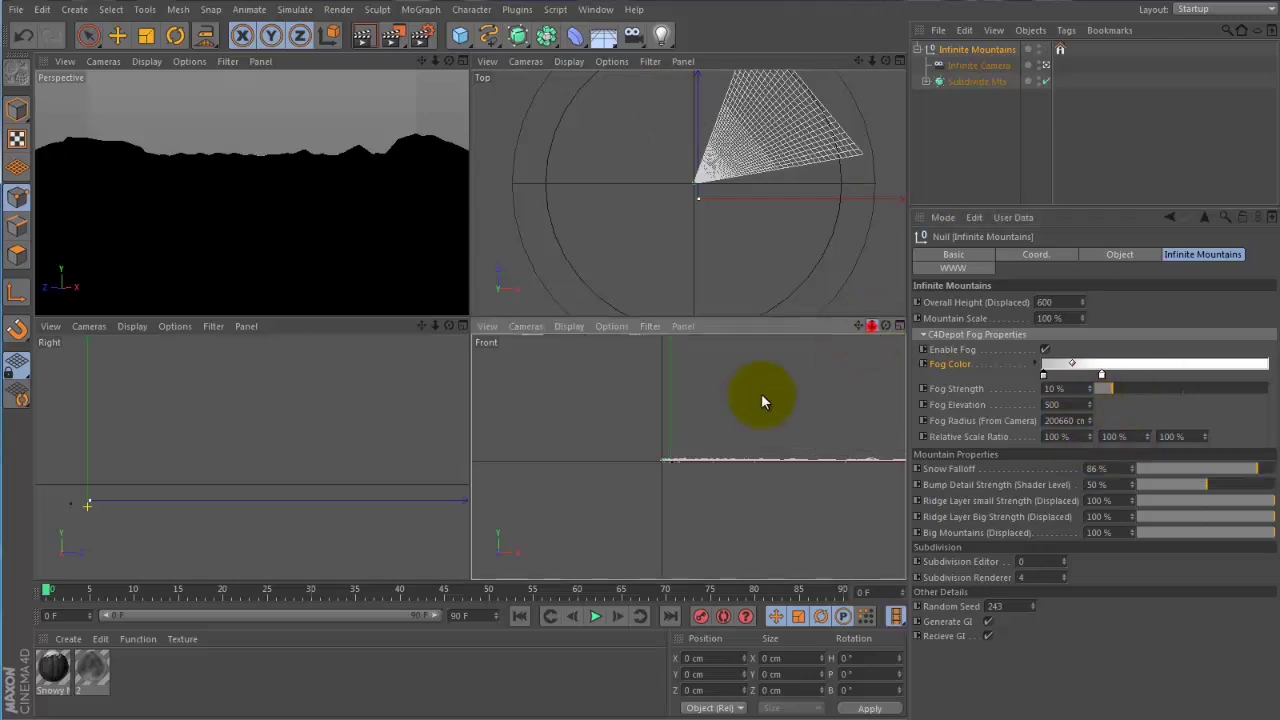
pyautogui.scroll(-8, 720, 422)
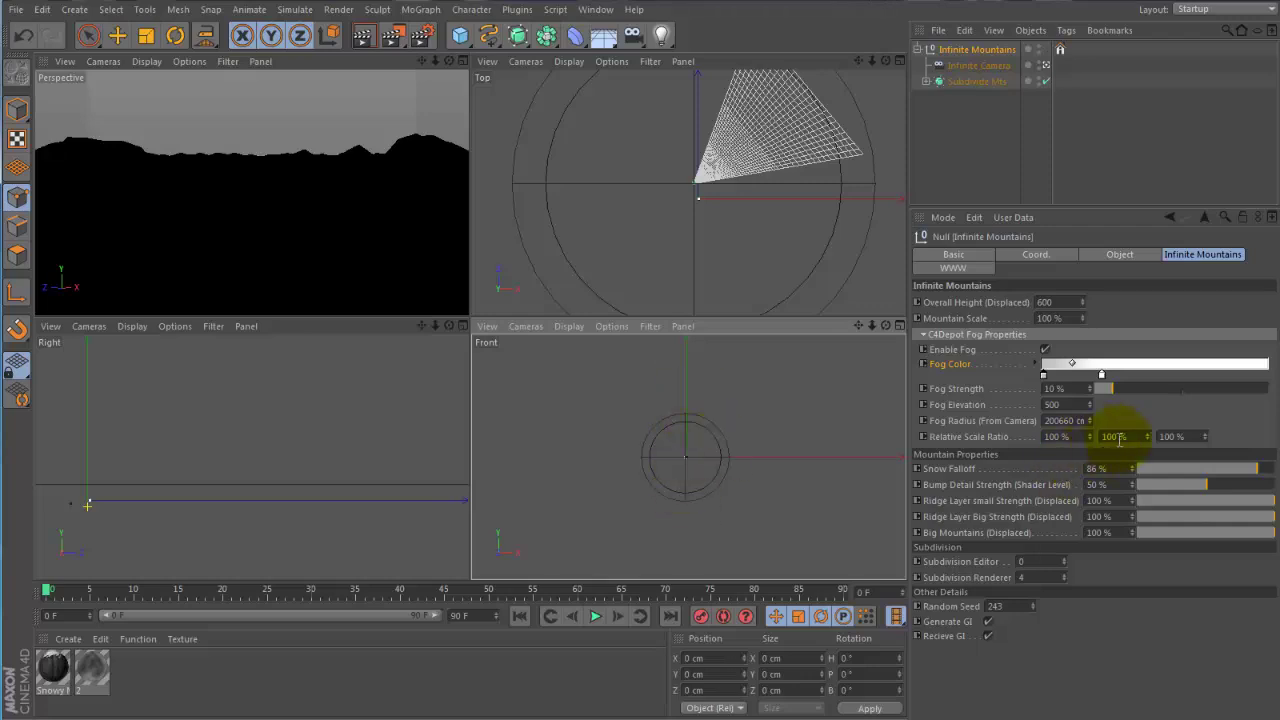
# - Reduce the fog's second Relative Scale Ratio value to 14 % and collapse the C4Depot Fog Properties
pyautogui.moveTo(1147, 437)
pyautogui.mouseDown()
pyautogui.moveTo(1155, 460)
pyautogui.moveTo(1147, 433)
pyautogui.mouseUp()
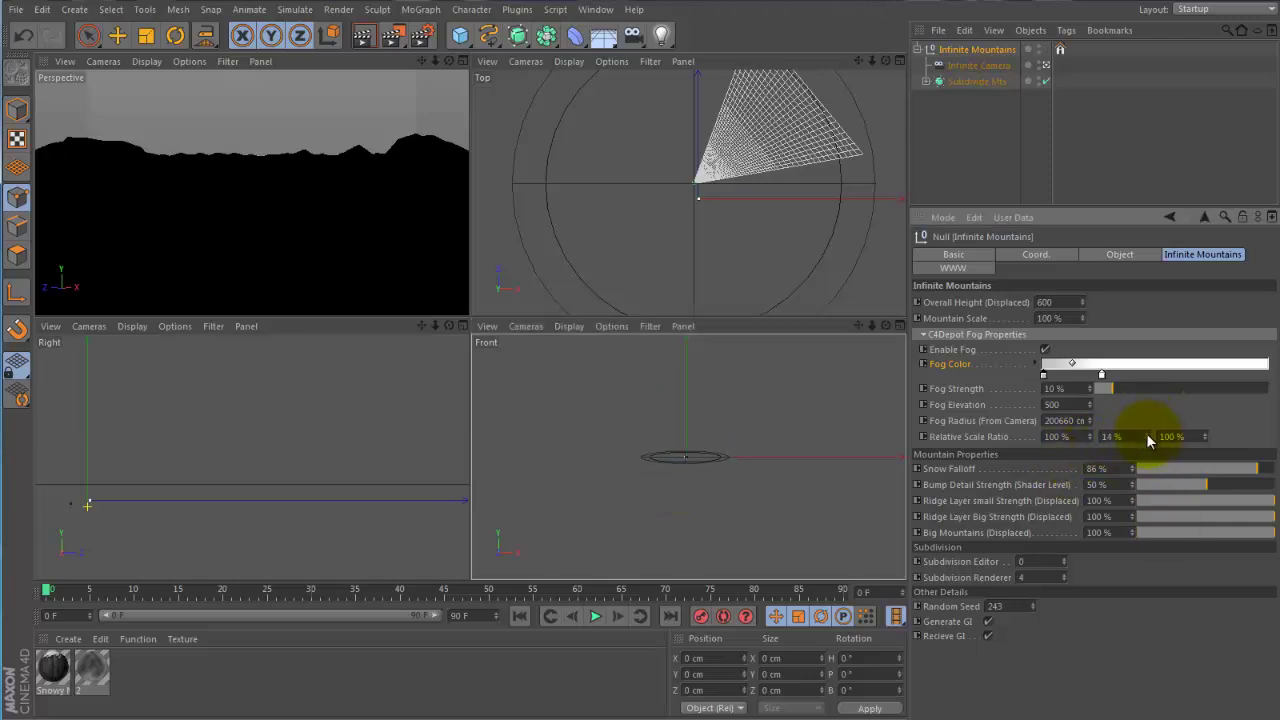
pyautogui.moveTo(1148, 439); pyautogui.dragTo(1057, 451)
pyautogui.click(923, 334)
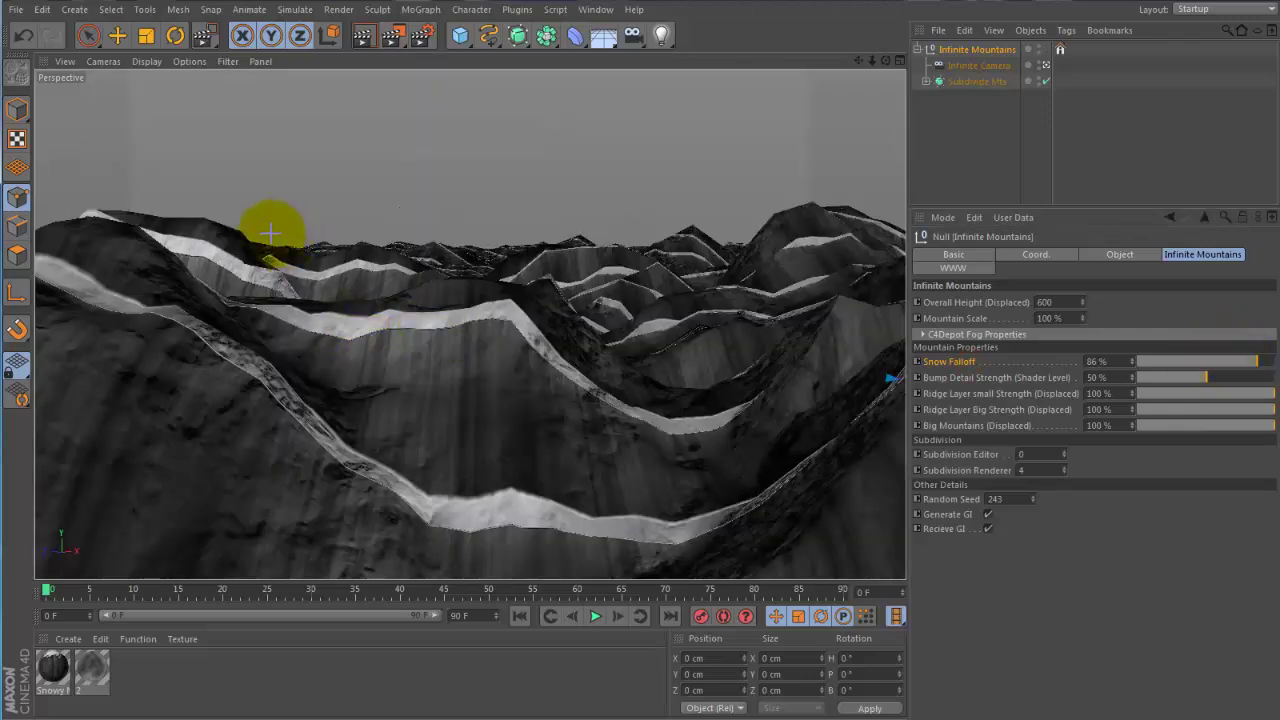
# - Render a region across the middle of the mountain view and raise the Snow Falloff to 98 %
pyautogui.moveTo(239, 229); pyautogui.dragTo(691, 510)
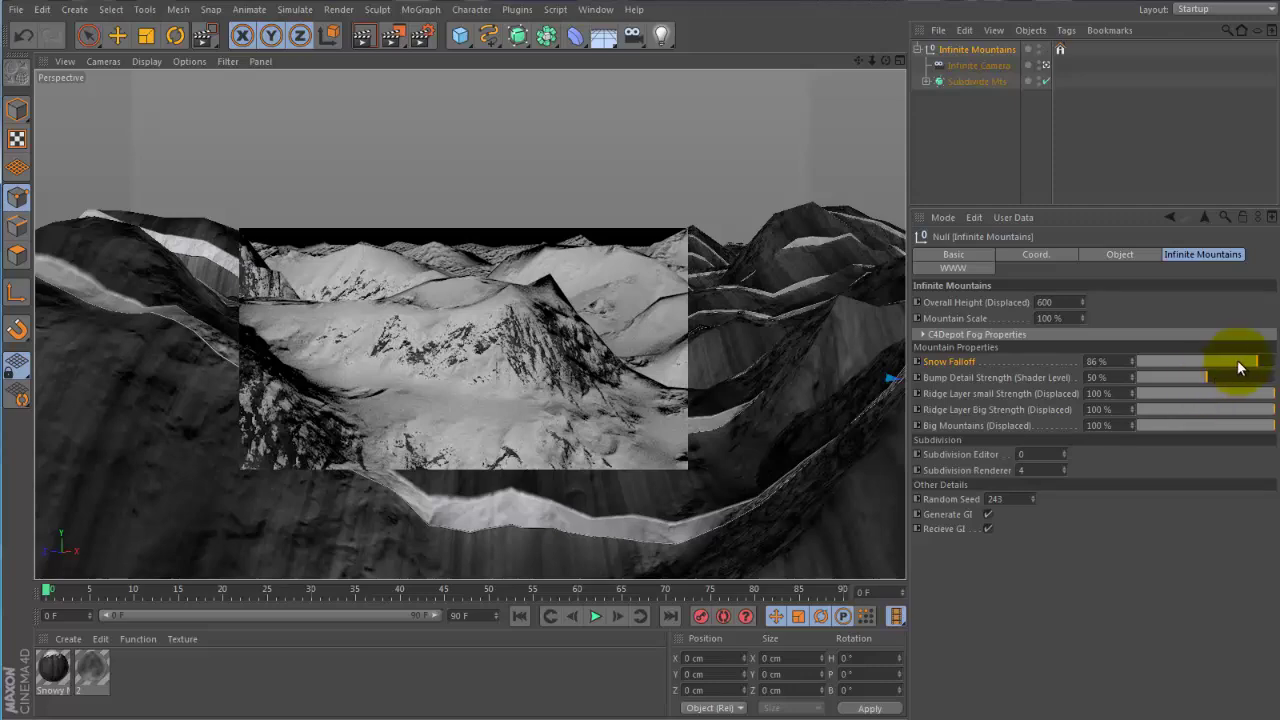
pyautogui.click(1258, 361)
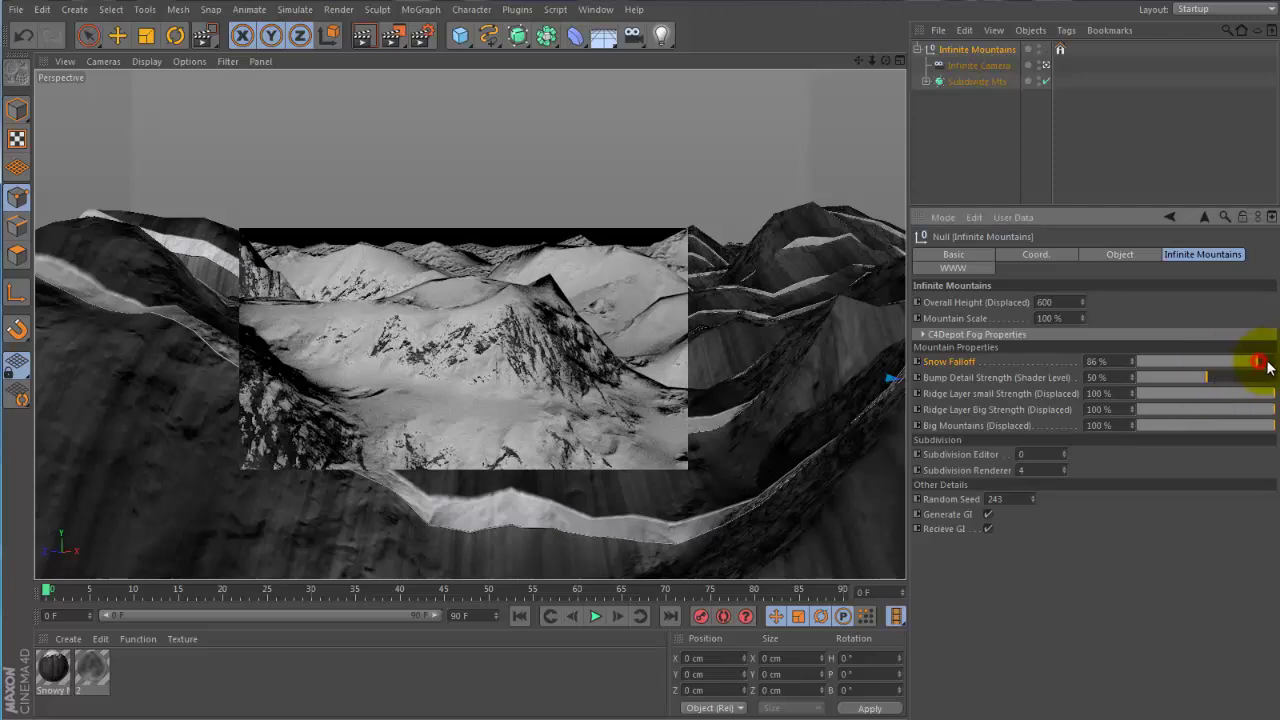
pyautogui.moveTo(1266, 367); pyautogui.dragTo(1268, 363)
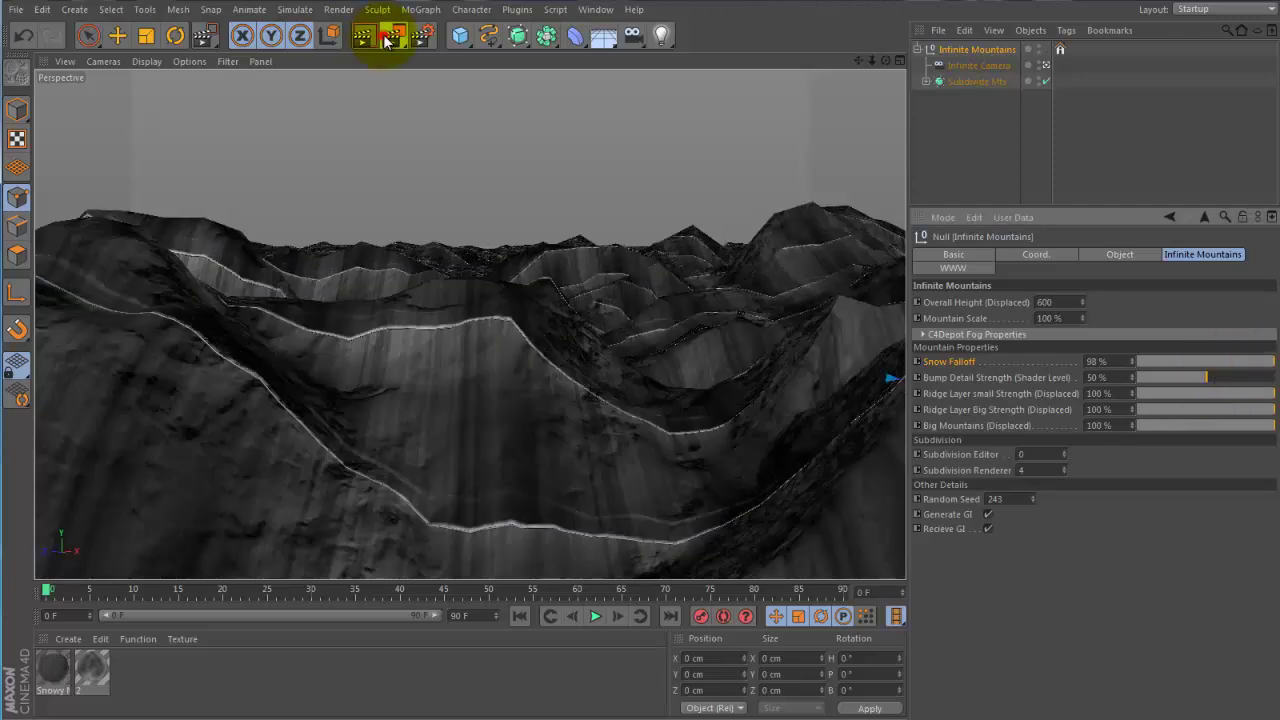
# - Render a test region across the mountain view, set the Snow Falloff to 80 % and check the finished reference render
pyautogui.click(306, 194)
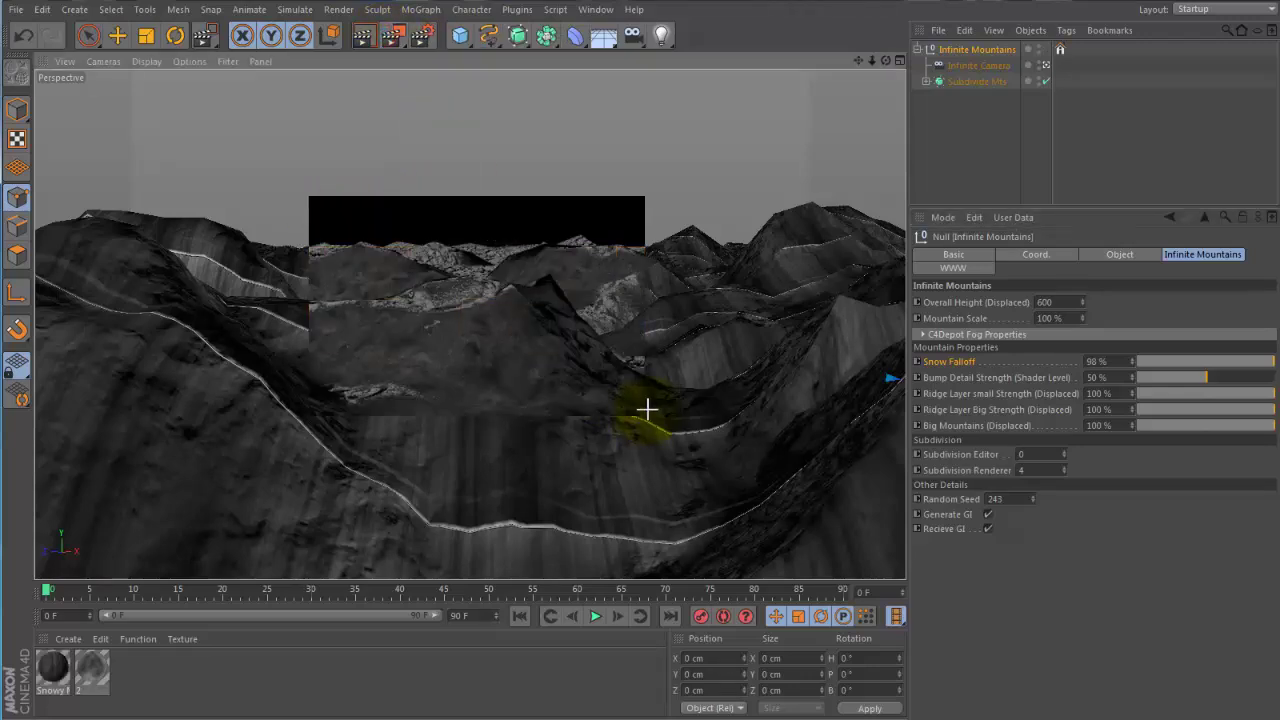
pyautogui.click(1247, 361)
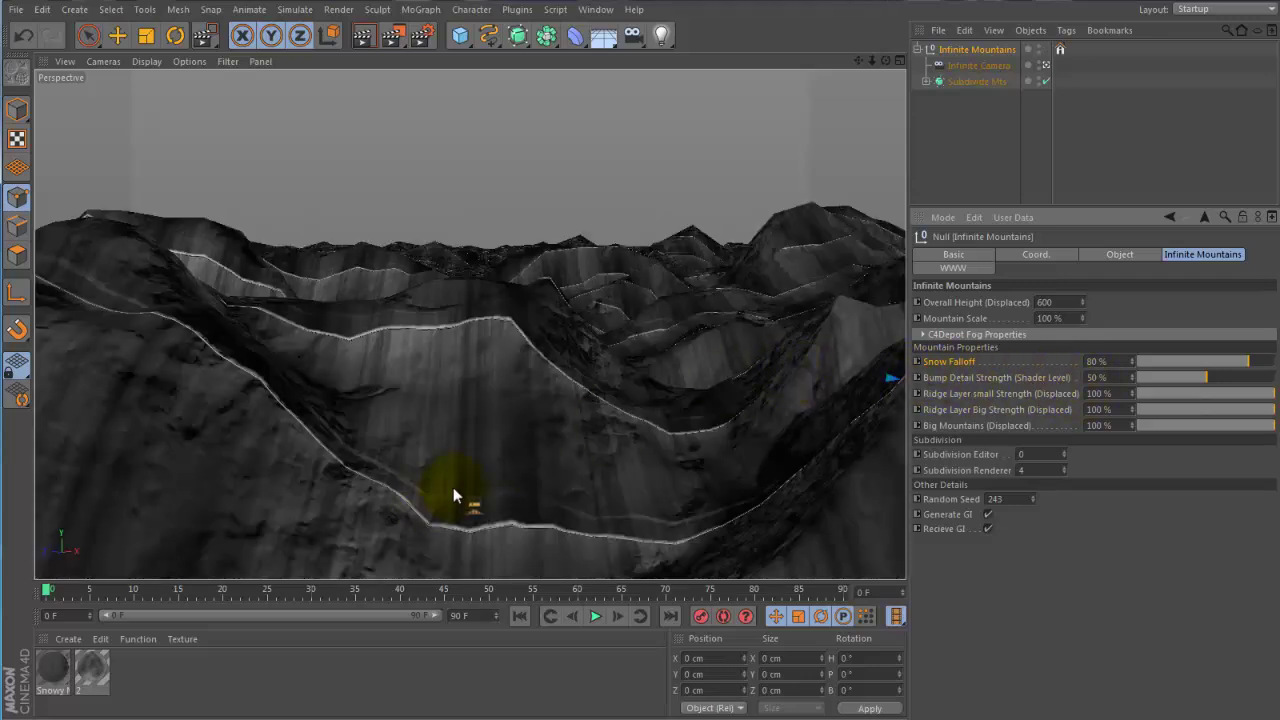
pyautogui.moveTo(453, 428); pyautogui.dragTo(263, 424)
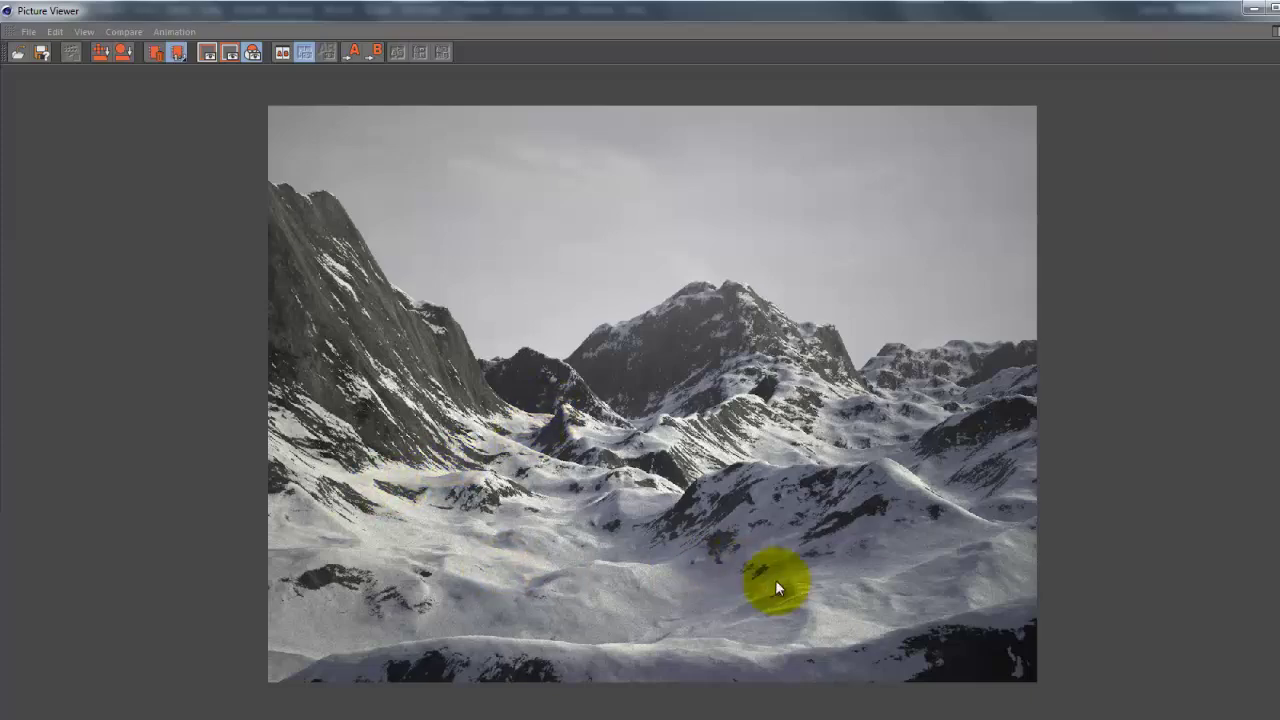
pyautogui.click(1250, 10)
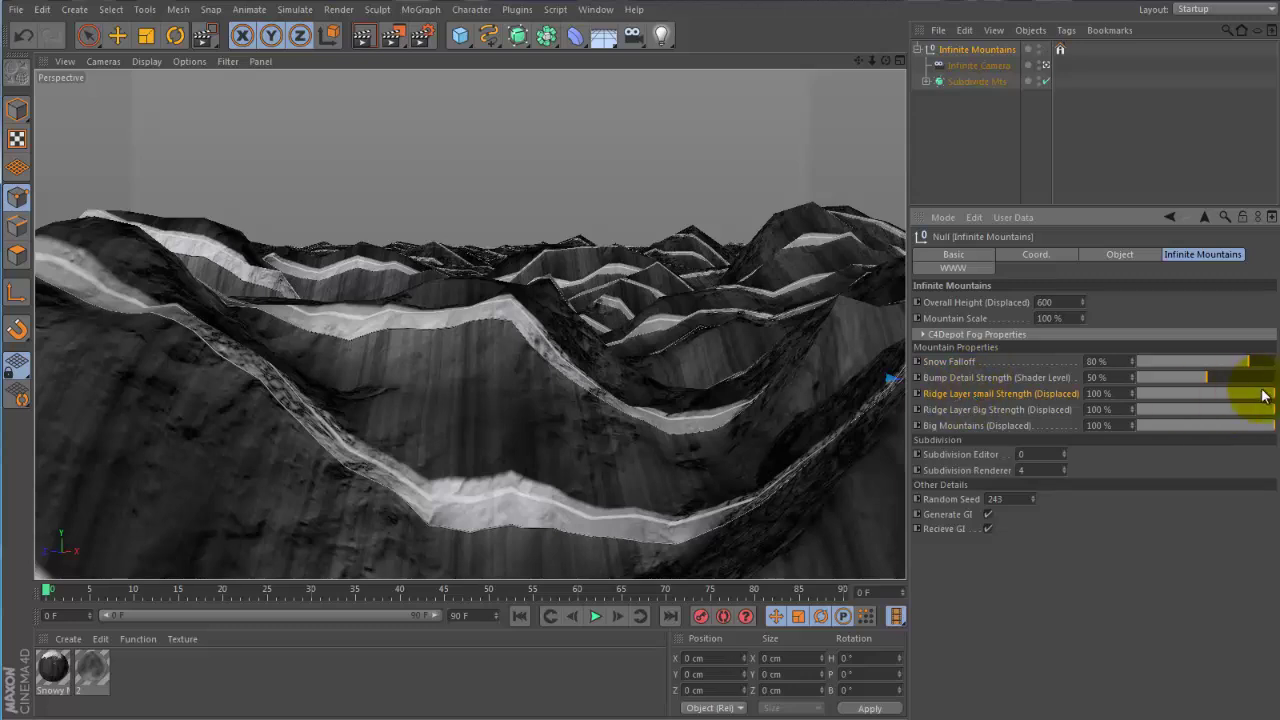
# - Set the Ridge Layer Big Strength to 99 % and raise the Subdivision Editor value to 2
pyautogui.moveTo(1257, 395); pyautogui.dragTo(1266, 423)
pyautogui.click(954, 457)
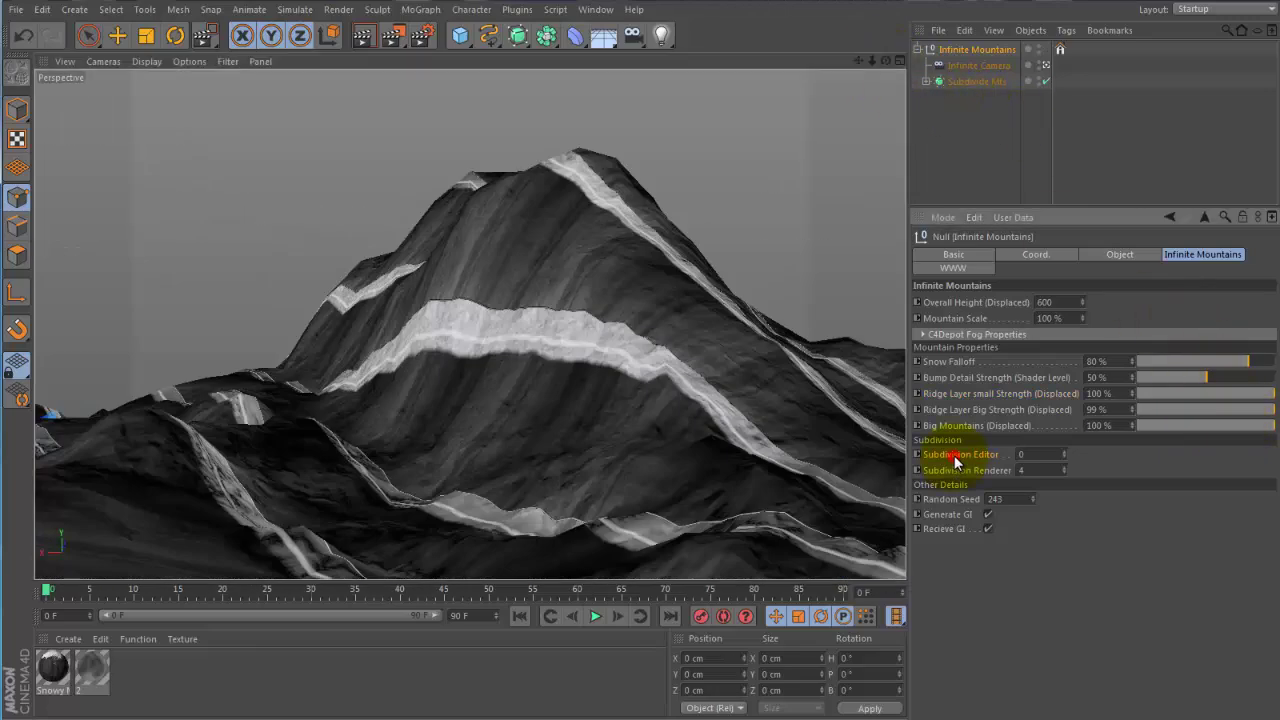
pyautogui.click(1066, 452)
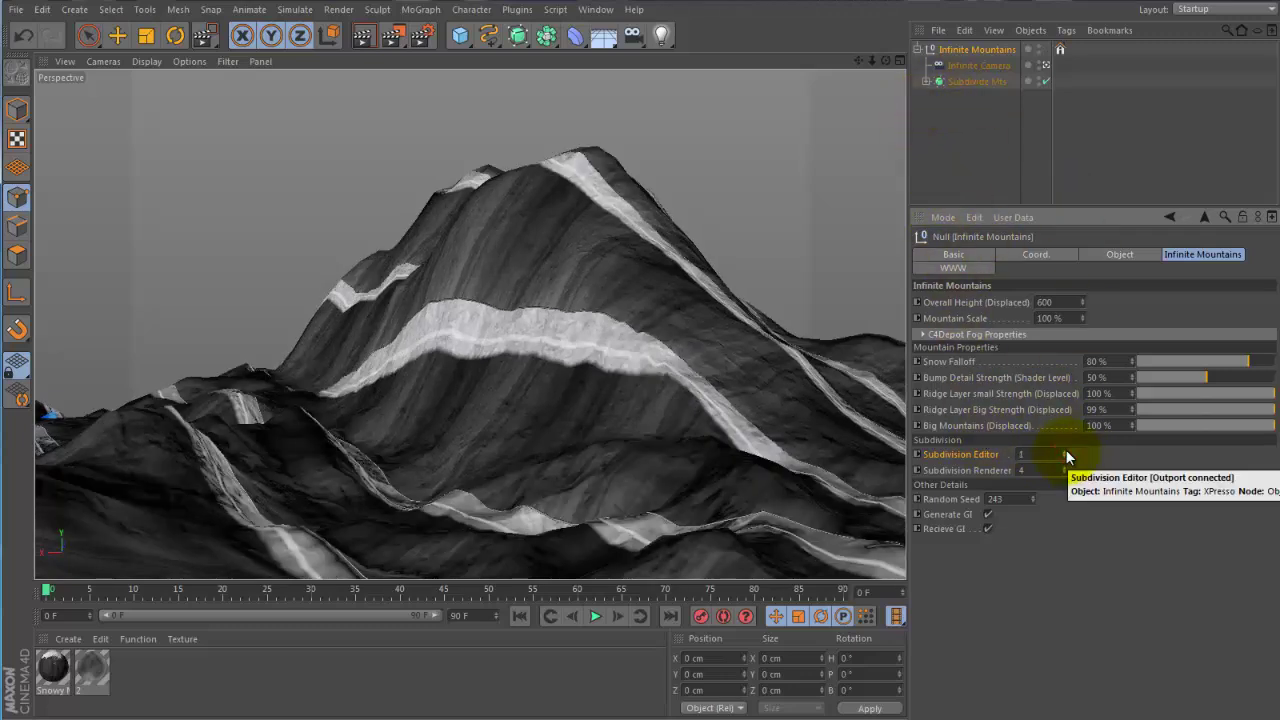
pyautogui.click(1066, 453)
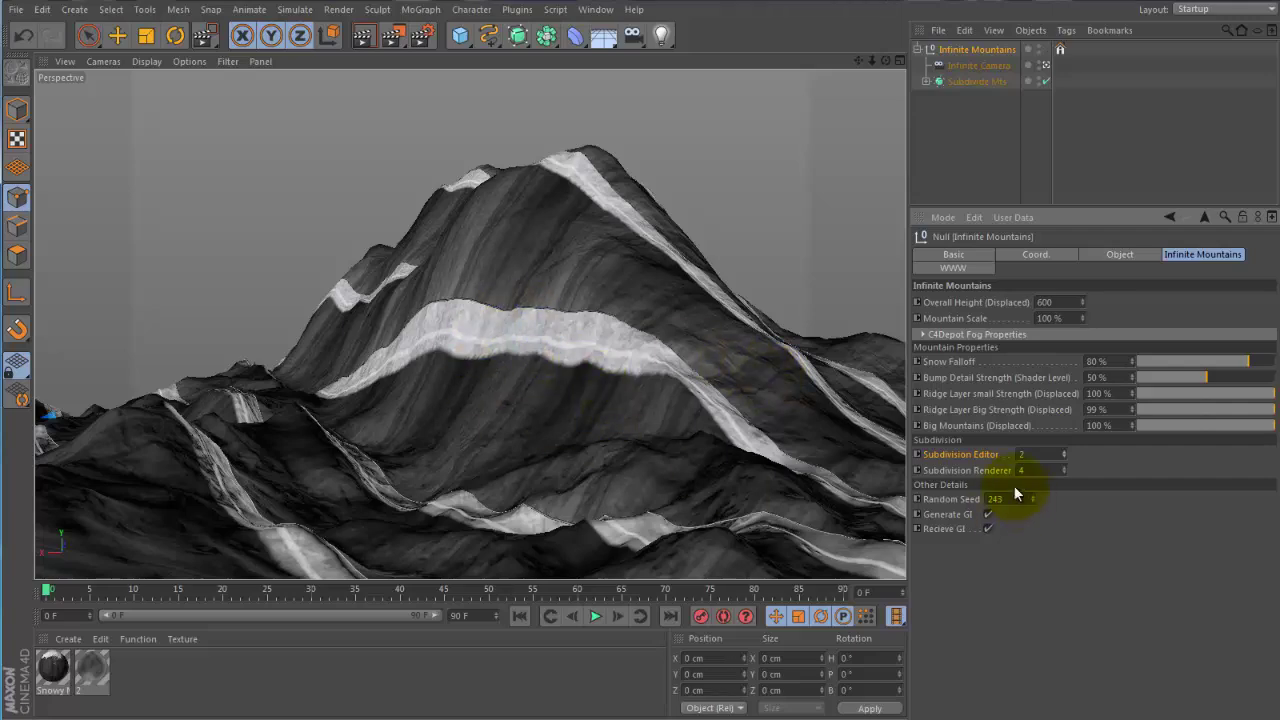
pyautogui.moveTo(885, 61); pyautogui.dragTo(762, 391)
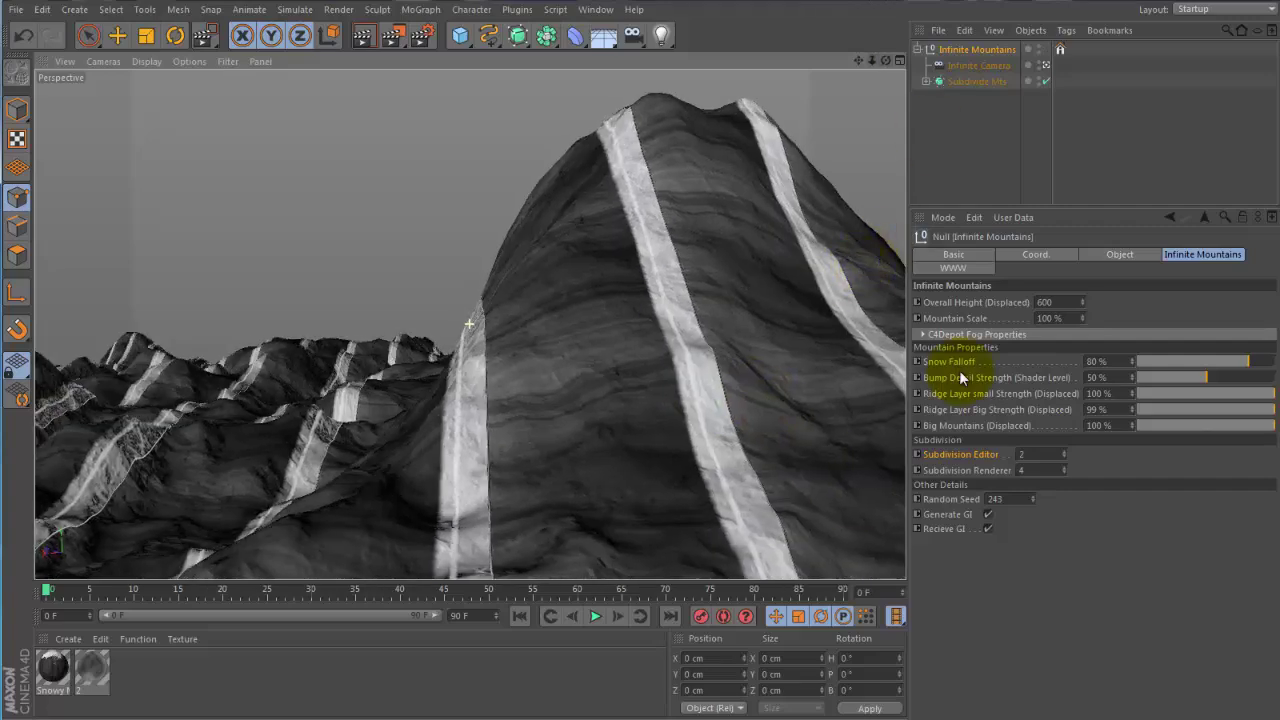
# - Lower the Subdivision Editor value to 1 and render a region over the distant mountains to compare with the reference render
pyautogui.click(1064, 458)
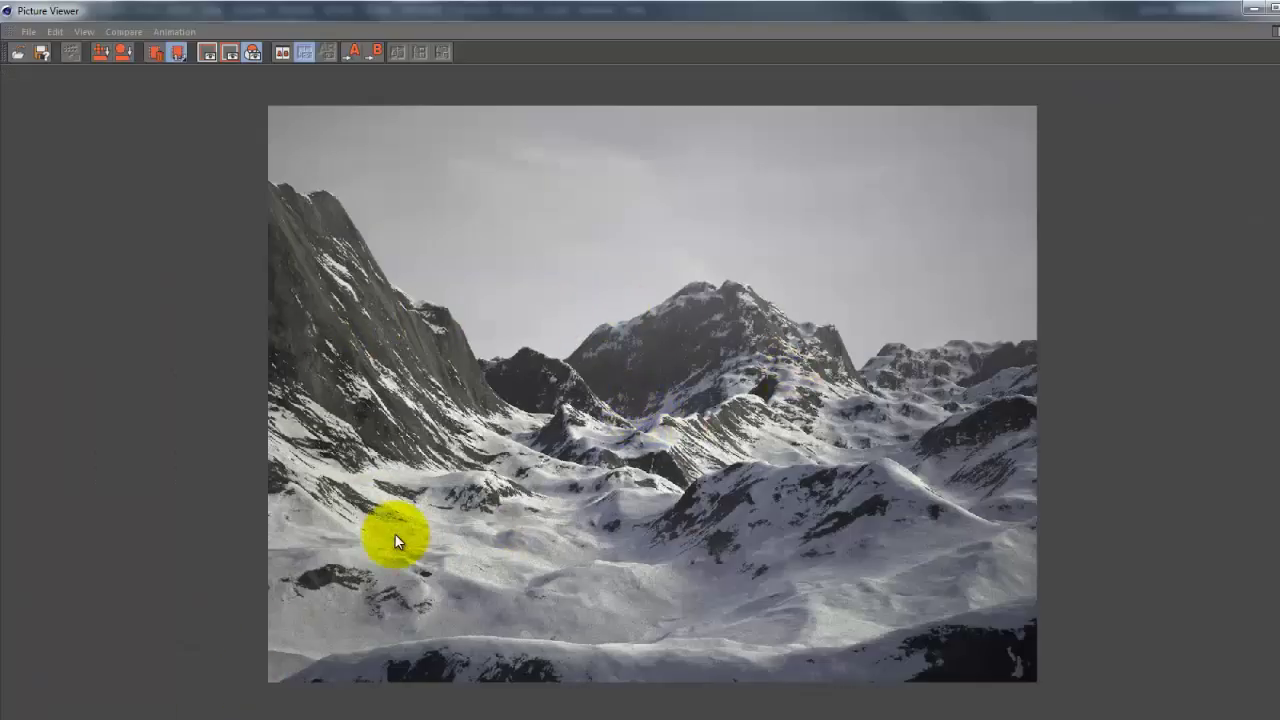
pyautogui.click(1258, 8)
pyautogui.click(391, 47)
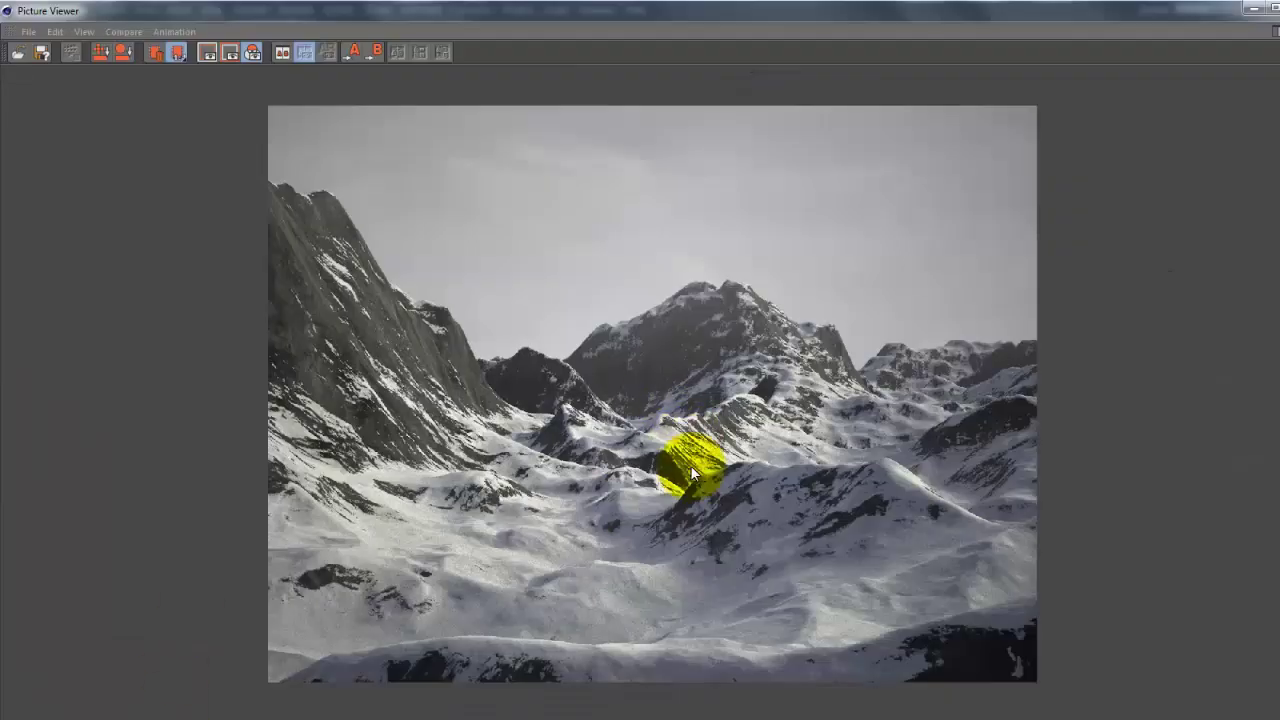
pyautogui.click(1254, 10)
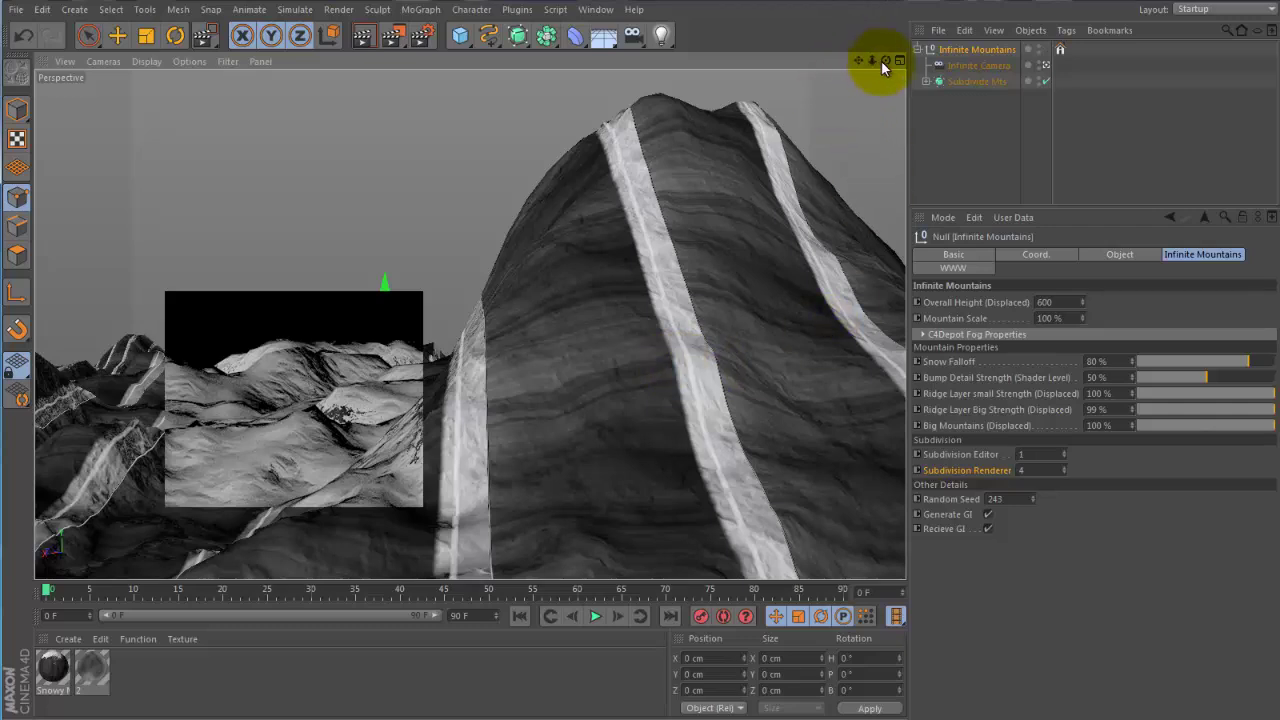
# - Clear the rendered region from the view and lower the Subdivision Editor value to 0
pyautogui.click(1057, 594)
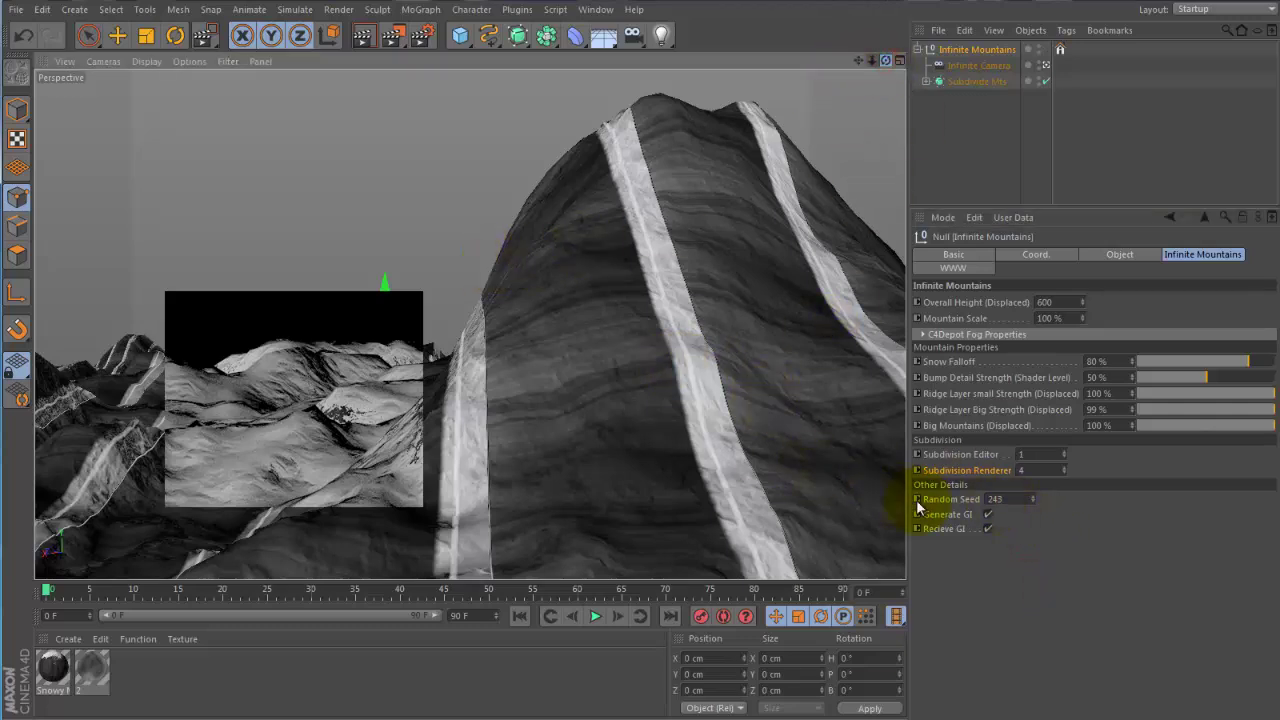
pyautogui.hotkey('alt', 'r')
pyautogui.click(1064, 457)
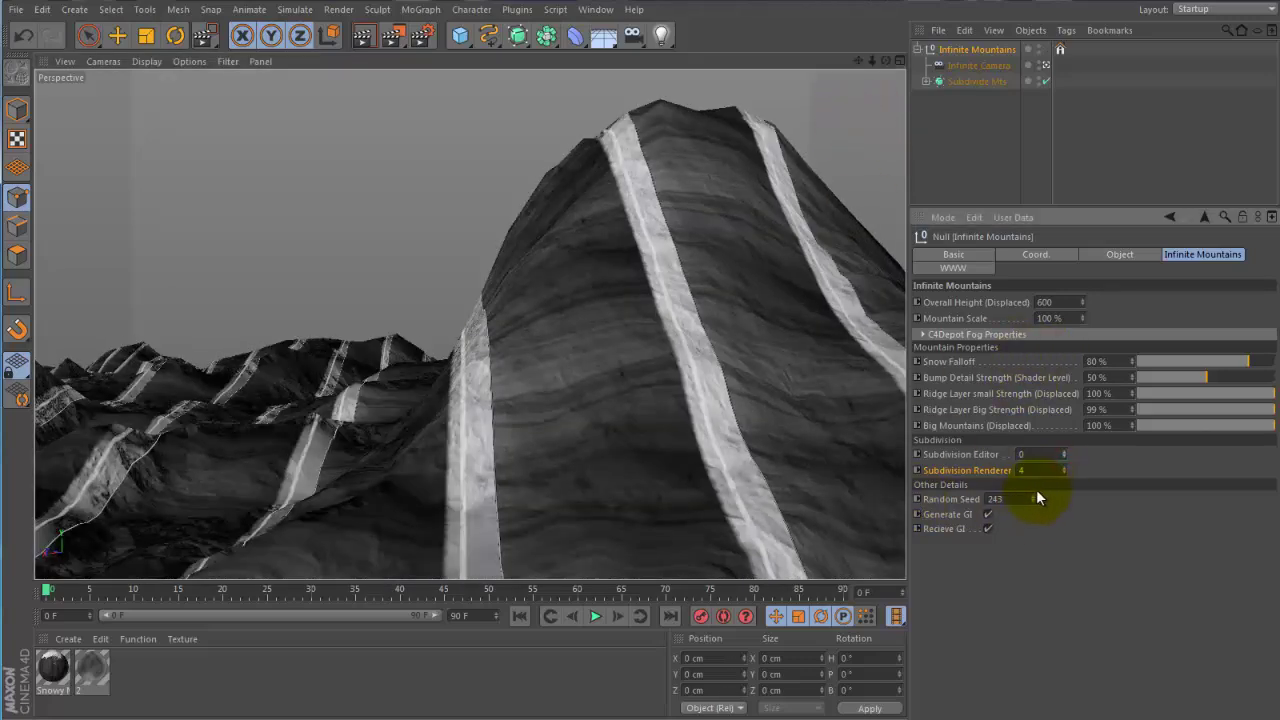
# - Step the Random Seed of the Infinite Mountains up to 254 to try different terrain variations
pyautogui.click(1033, 495)
pyautogui.click(1033, 495)
pyautogui.click(1033, 495)
pyautogui.click(1033, 495)
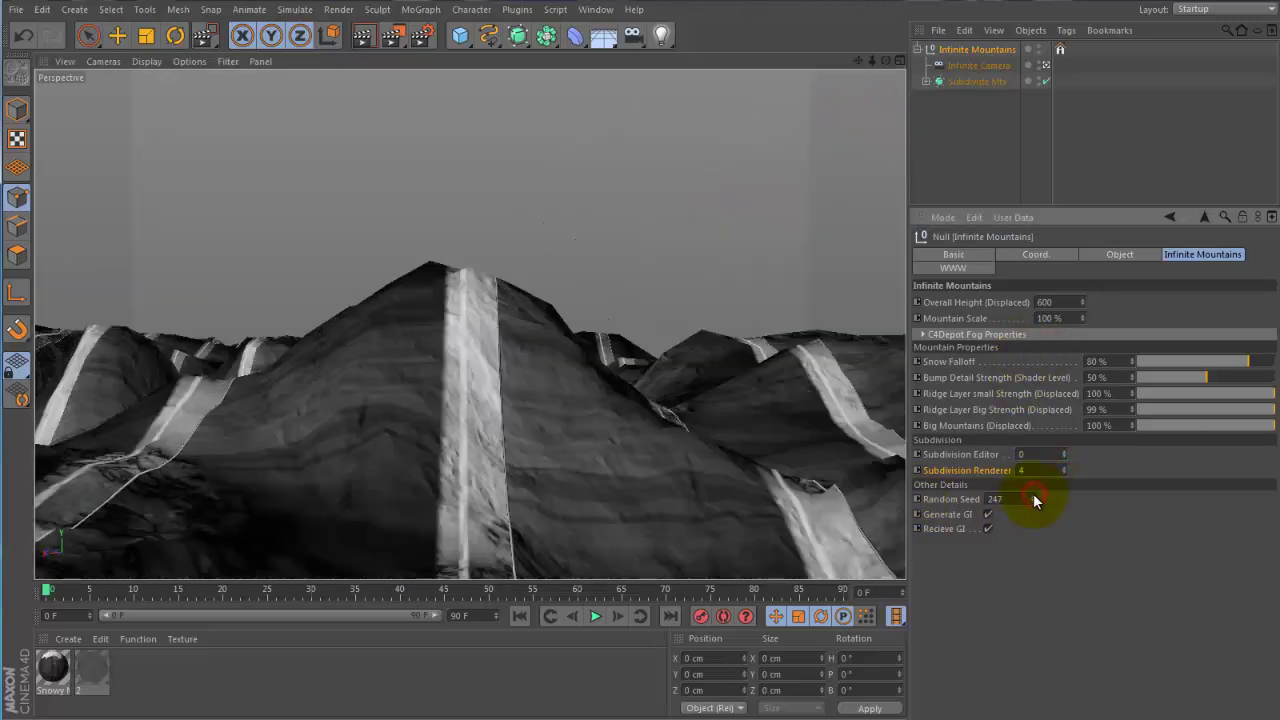
pyautogui.click(1033, 495)
pyautogui.click(1033, 495)
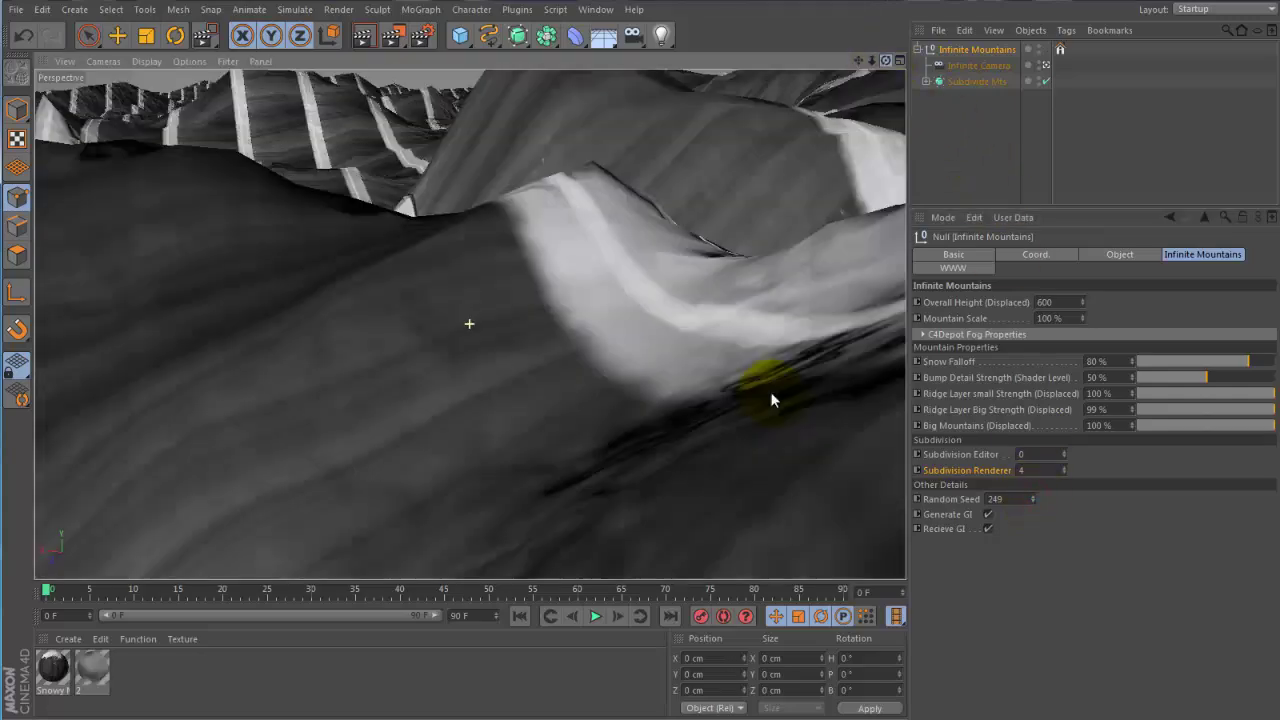
pyautogui.moveTo(770, 392); pyautogui.dragTo(765, 392)
pyautogui.moveTo(872, 61); pyautogui.dragTo(764, 392)
pyautogui.moveTo(867, 60); pyautogui.dragTo(765, 392)
pyautogui.click(1032, 496)
pyautogui.click(1032, 496)
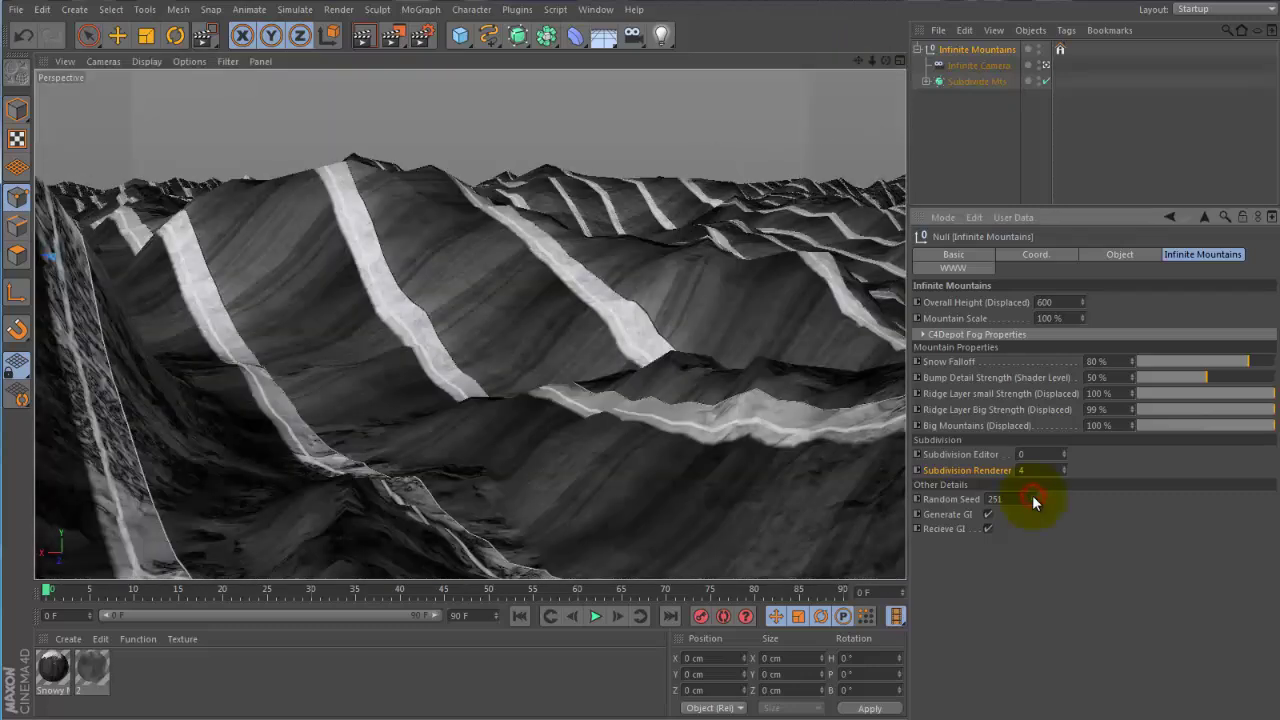
pyautogui.click(1032, 496)
pyautogui.click(1032, 496)
pyautogui.click(1032, 496)
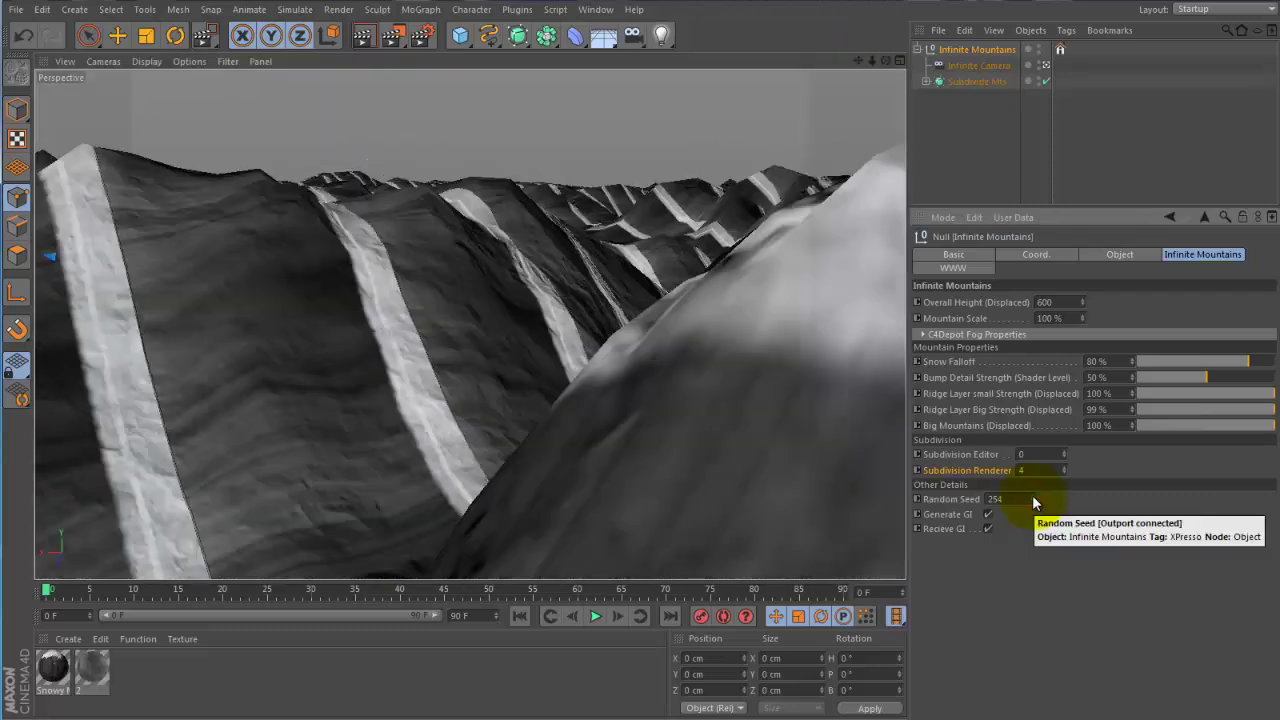
pyautogui.moveTo(884, 59); pyautogui.dragTo(800, 300)
# - Find the Overcast 1 sky preset in the Content Browser, add it to the scene and return to the object list
pyautogui.click(1274, 85)
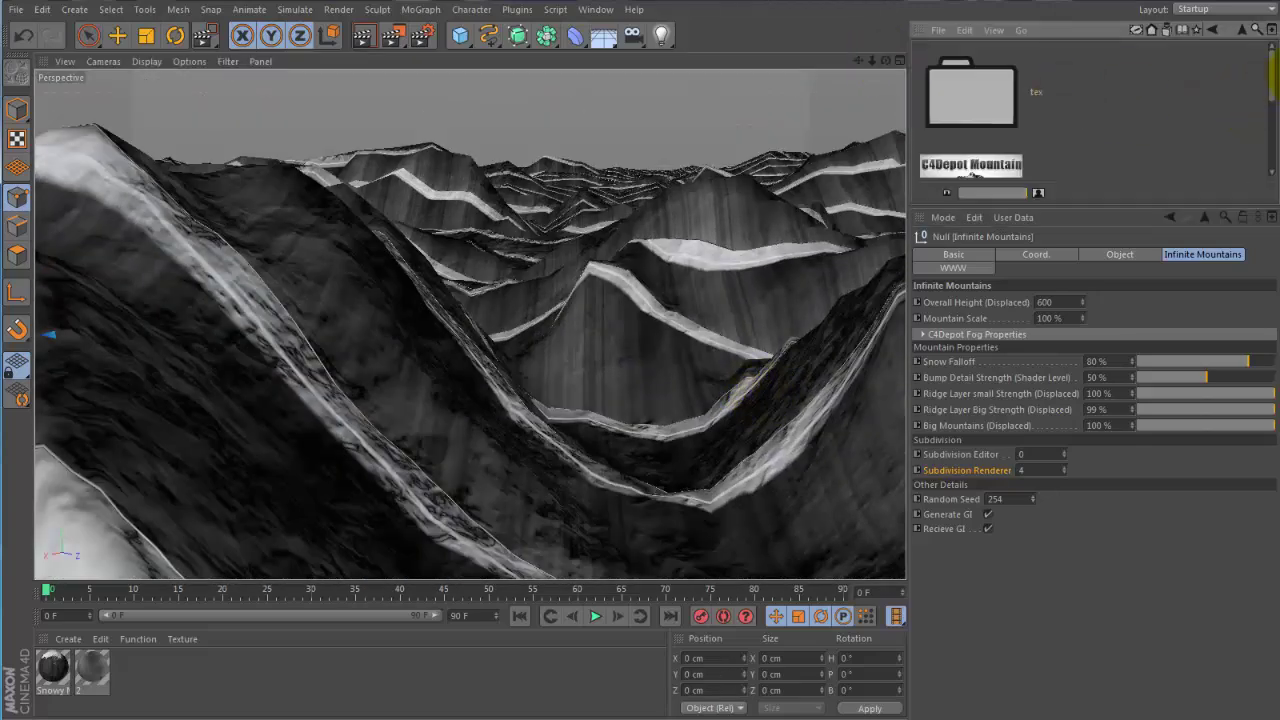
pyautogui.moveTo(1093, 204); pyautogui.dragTo(1134, 522)
pyautogui.moveTo(1272, 150); pyautogui.dragTo(1274, 190)
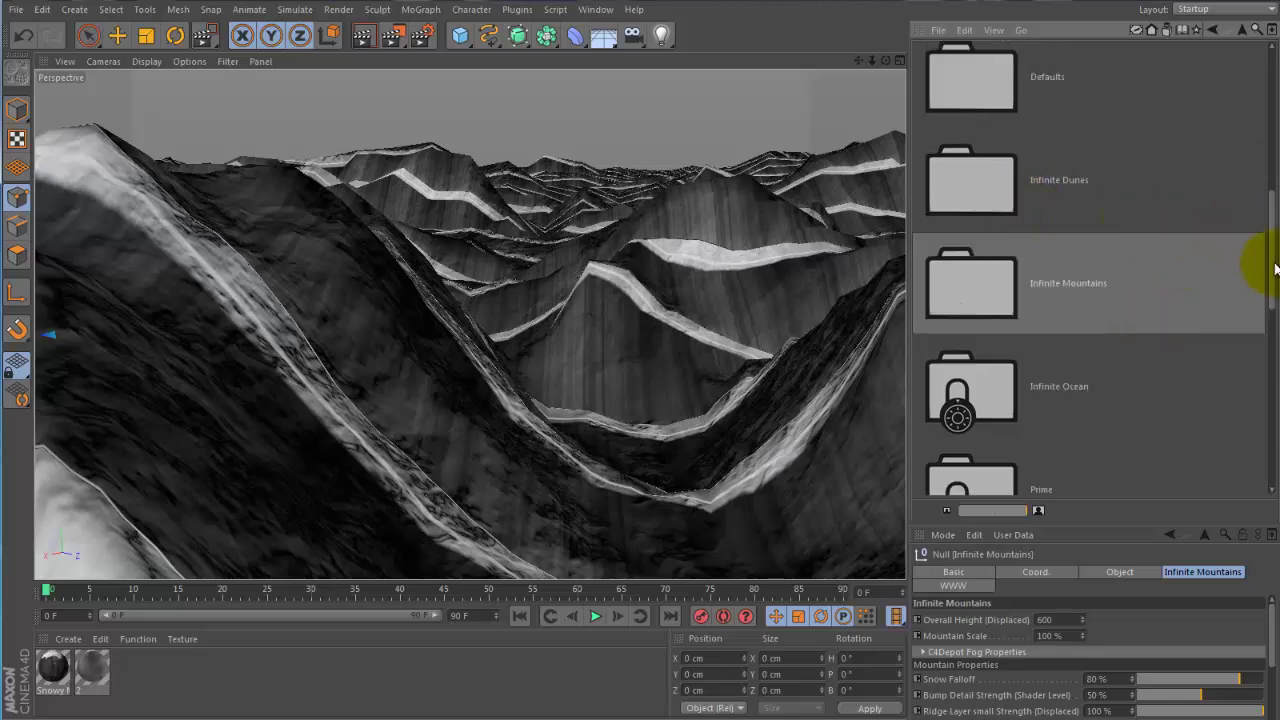
pyautogui.moveTo(1273, 262); pyautogui.dragTo(1265, 157)
pyautogui.doubleClick(996, 294)
pyautogui.scroll(-5, 1120, 343)
pyautogui.doubleClick(975, 240)
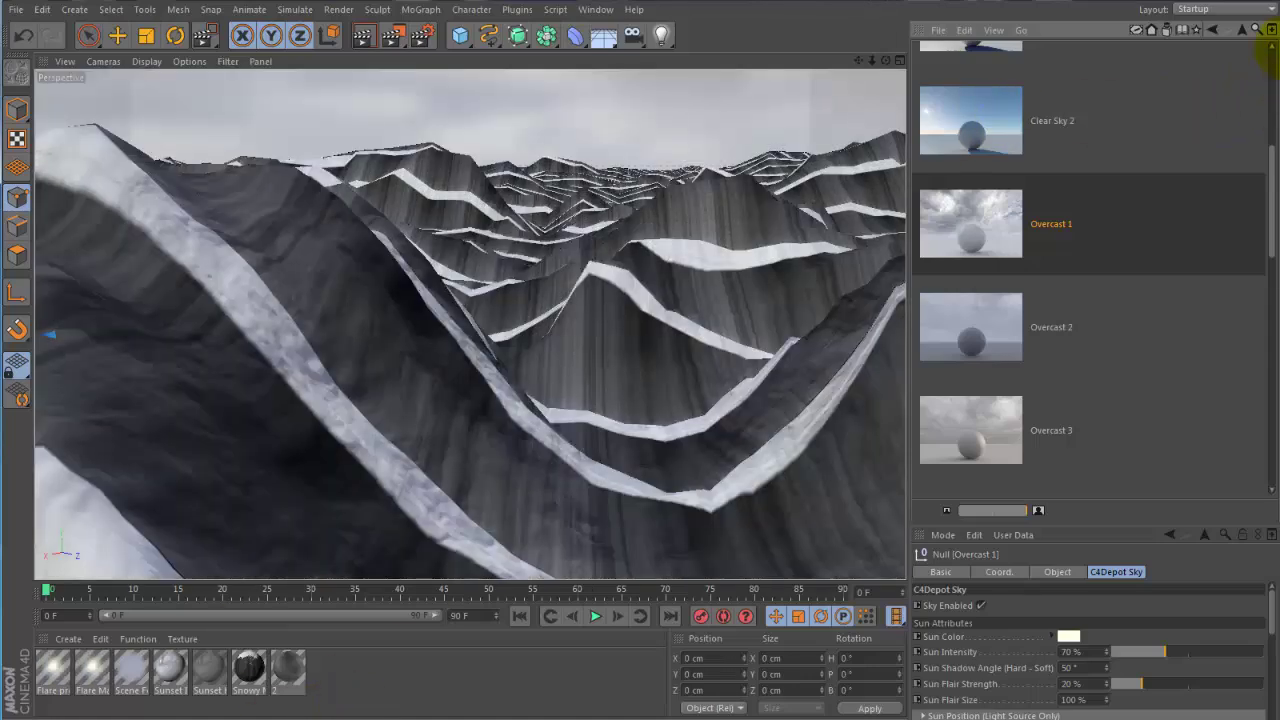
pyautogui.click(1277, 36)
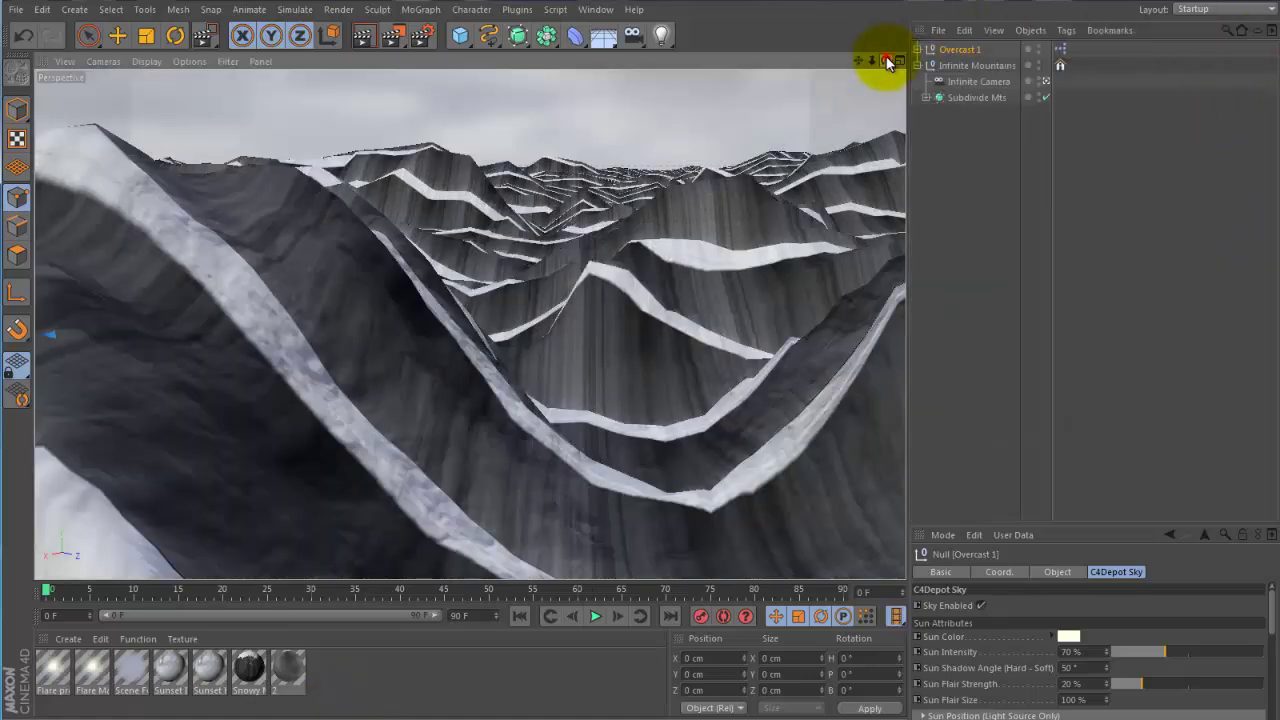
pyautogui.moveTo(763, 391); pyautogui.dragTo(763, 391)
pyautogui.moveTo(858, 60); pyautogui.dragTo(762, 391)
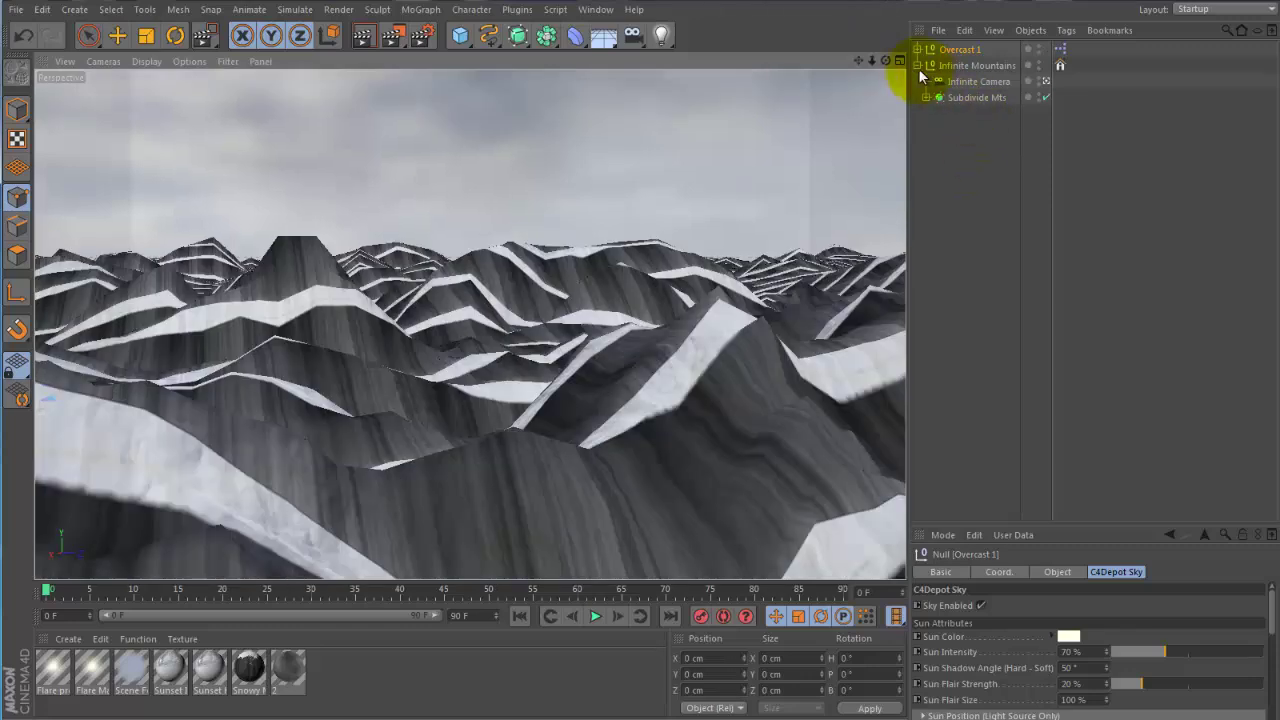
# - Add the C4Depot Mountain preset to the scene and put the Content Browser away
pyautogui.click(917, 66)
pyautogui.moveTo(979, 87); pyautogui.dragTo(956, 51)
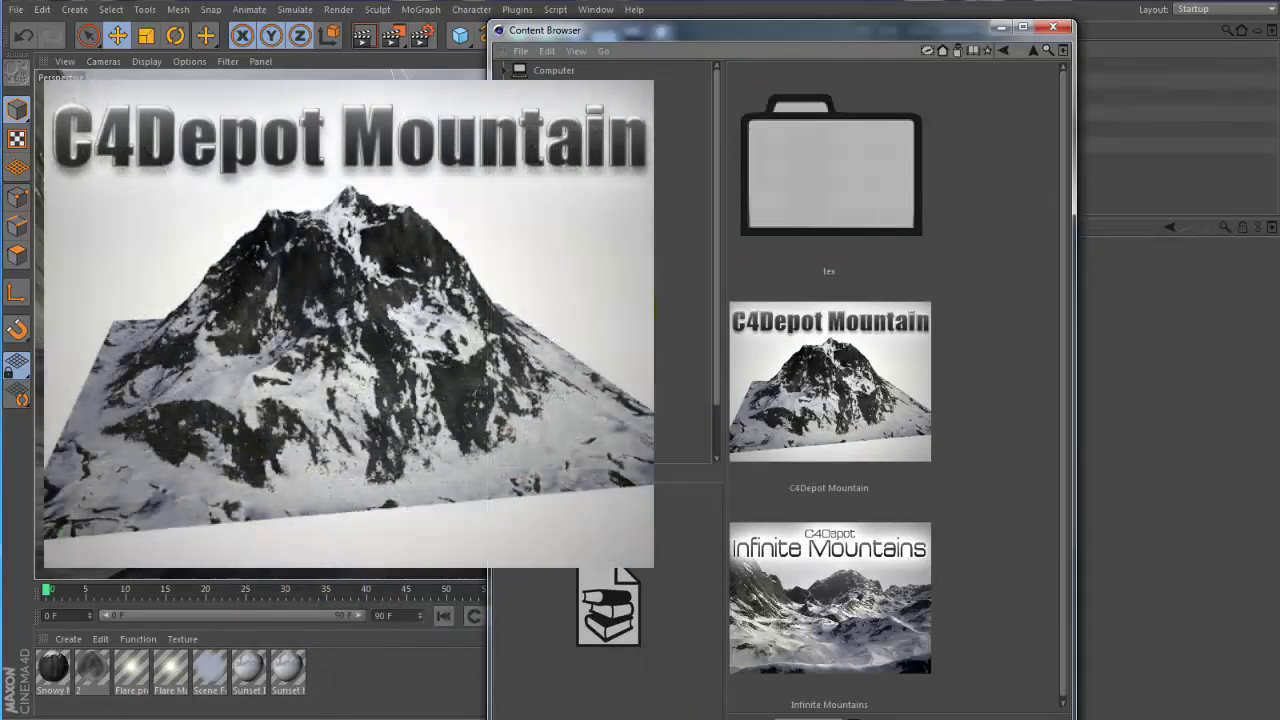
pyautogui.click(832, 388)
pyautogui.doubleClick(843, 371)
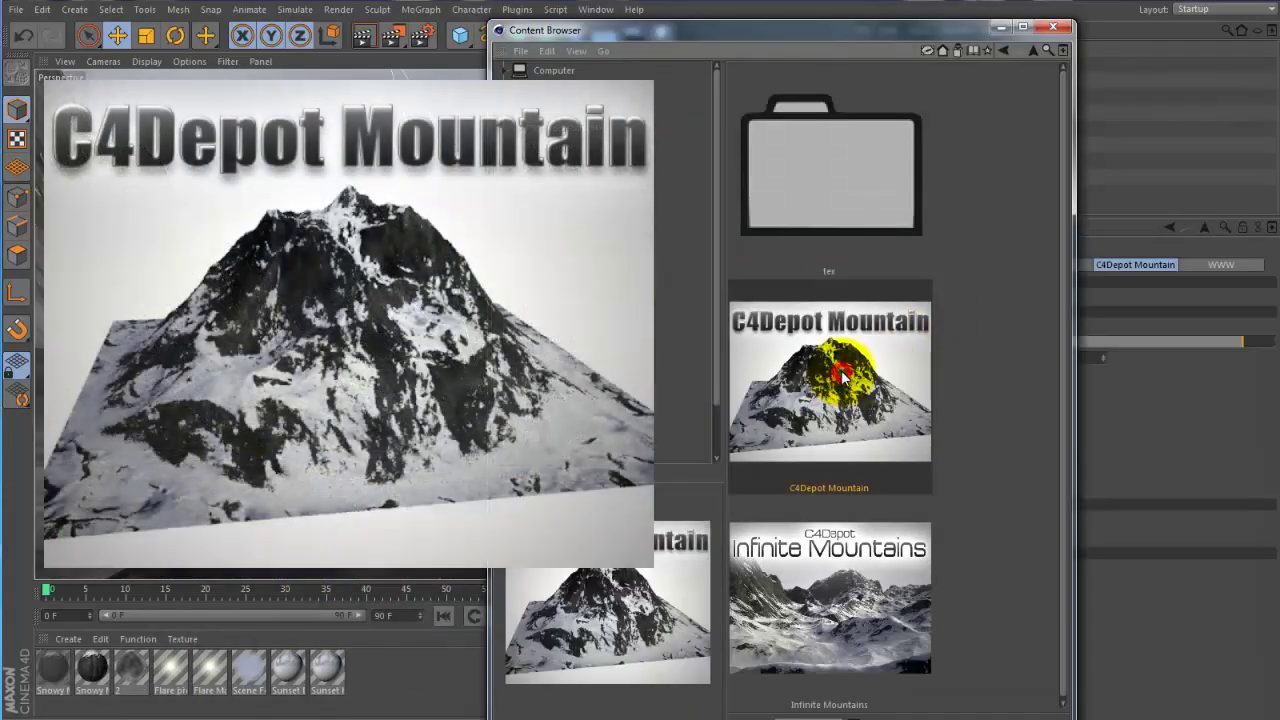
pyautogui.click(1001, 30)
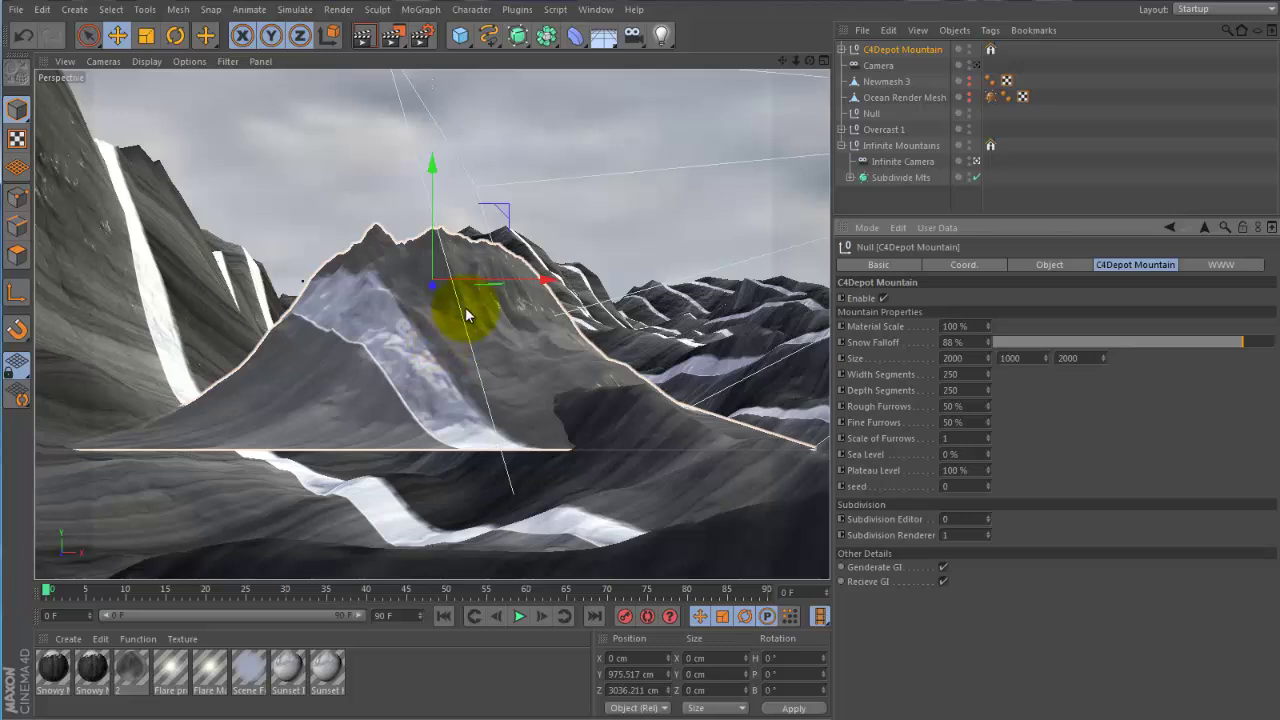
# - Switch the C4Depot Mountain off and on again and try out its Material Scale
pyautogui.click(883, 298)
pyautogui.click(883, 298)
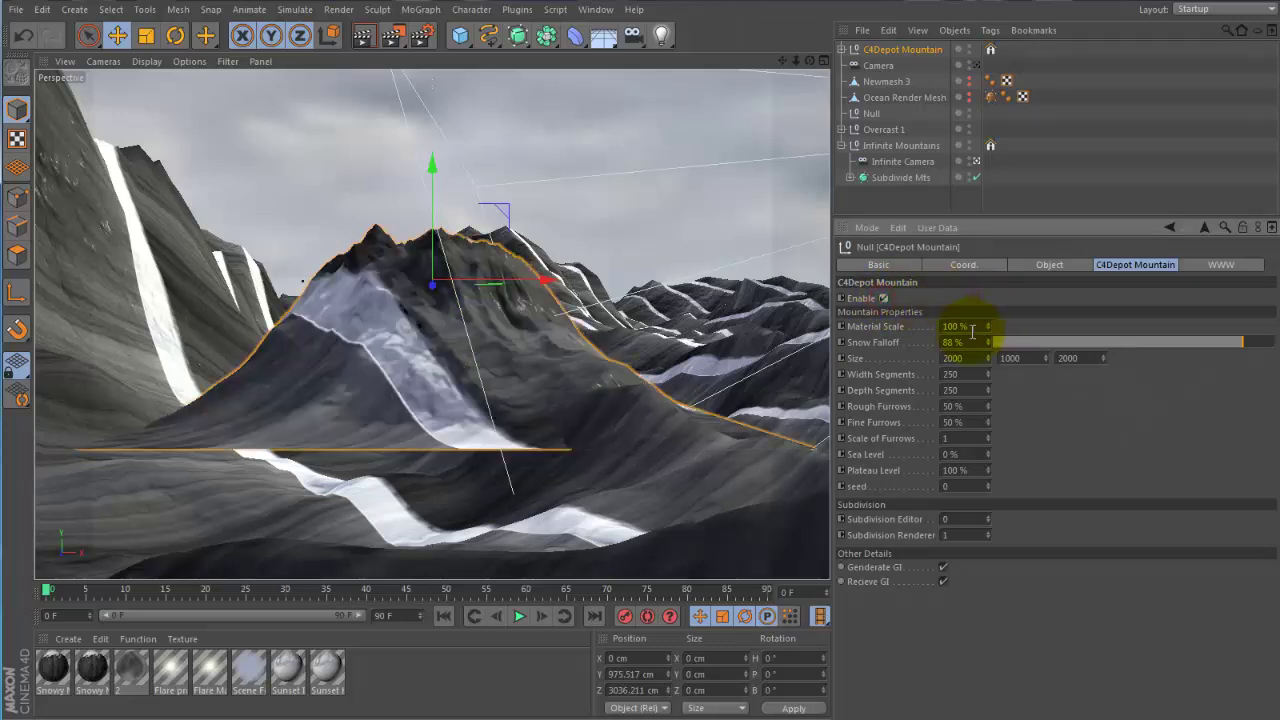
pyautogui.click(987, 326)
pyautogui.moveTo(987, 329); pyautogui.dragTo(987, 321)
pyautogui.click(986, 321)
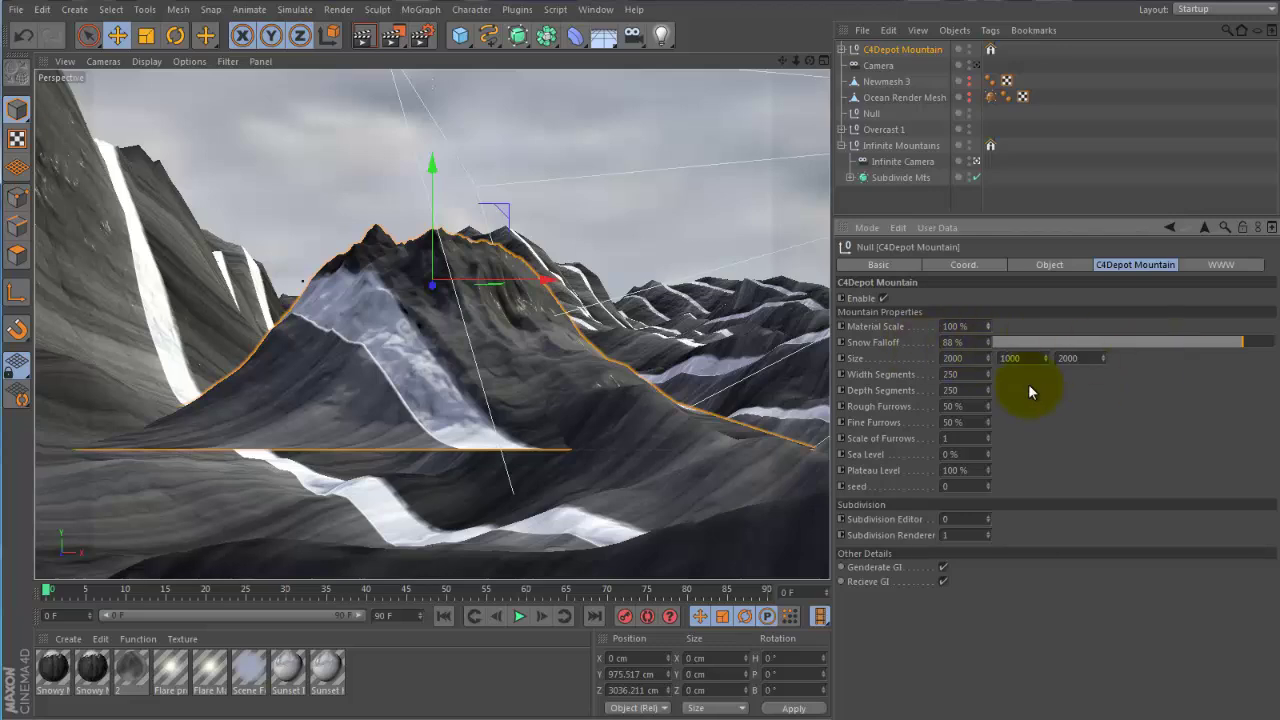
# - Set the C4Depot Mountain's Rough Furrows to 67 %, Fine Furrows to 73 %, Scale of Furrows to 0.8 and Plateau Level to 89 %
pyautogui.click(979, 358)
pyautogui.press('Tab')
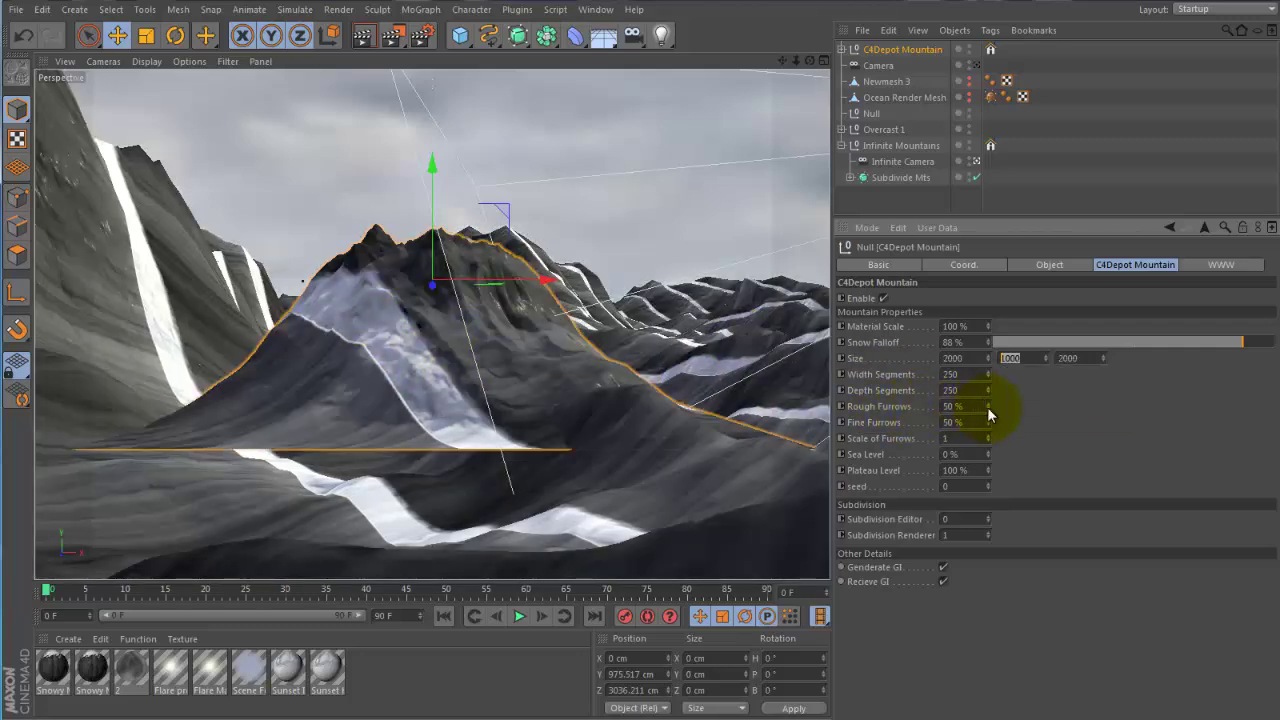
pyautogui.moveTo(988, 412); pyautogui.dragTo(974, 356)
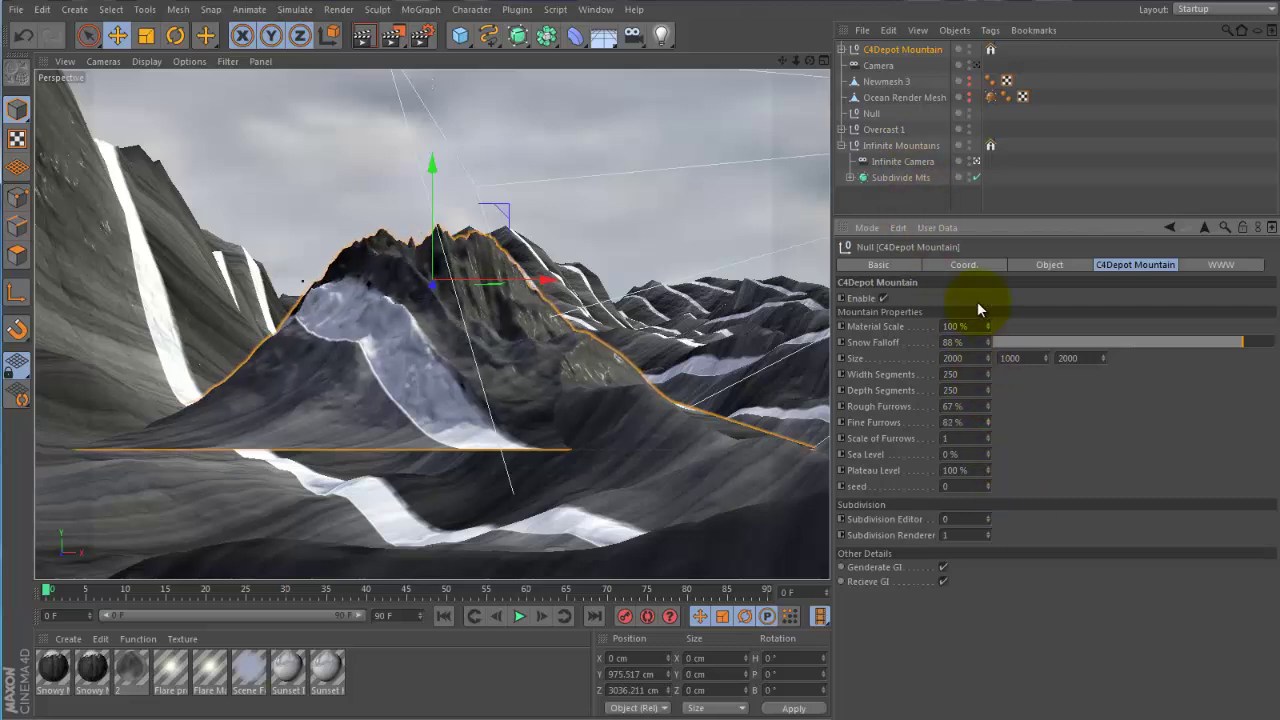
pyautogui.moveTo(989, 438); pyautogui.dragTo(1013, 601)
pyautogui.moveTo(984, 440); pyautogui.dragTo(990, 475)
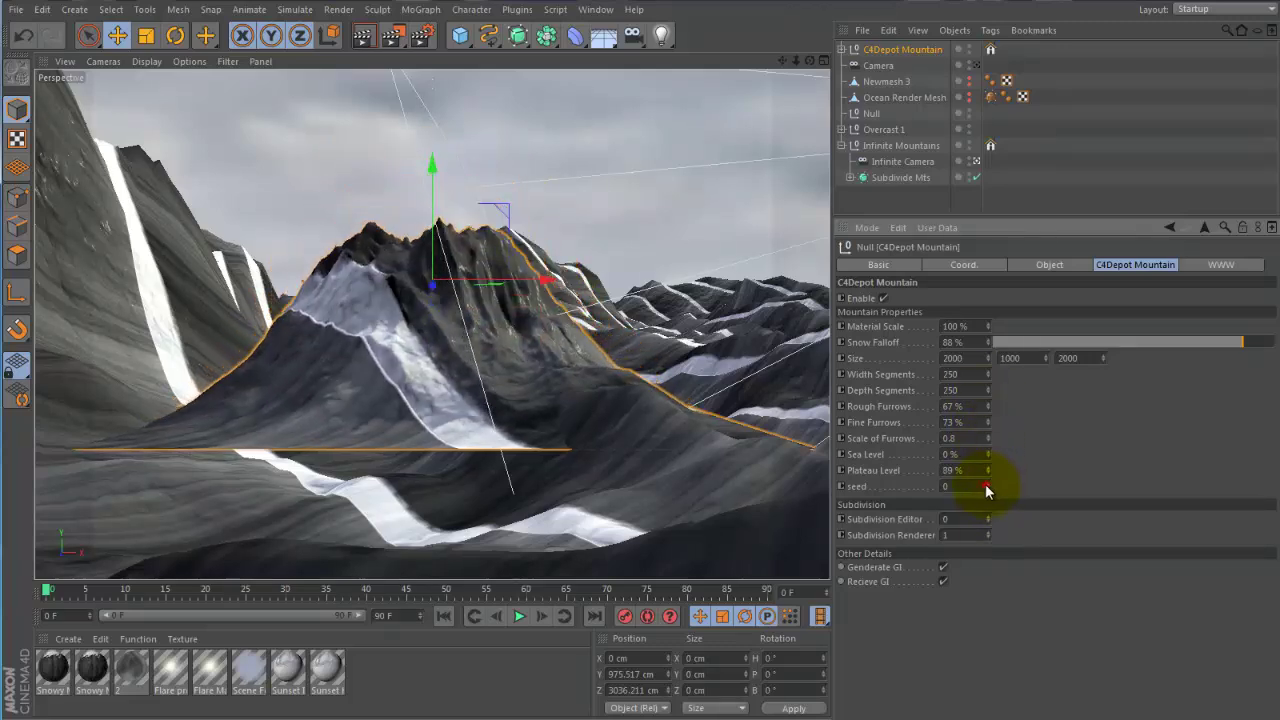
# - Step the C4Depot Mountain's seed up to 12 and set its Subdivision Editor value to 1
pyautogui.click(987, 485)
pyautogui.click(987, 485)
pyautogui.click(987, 485)
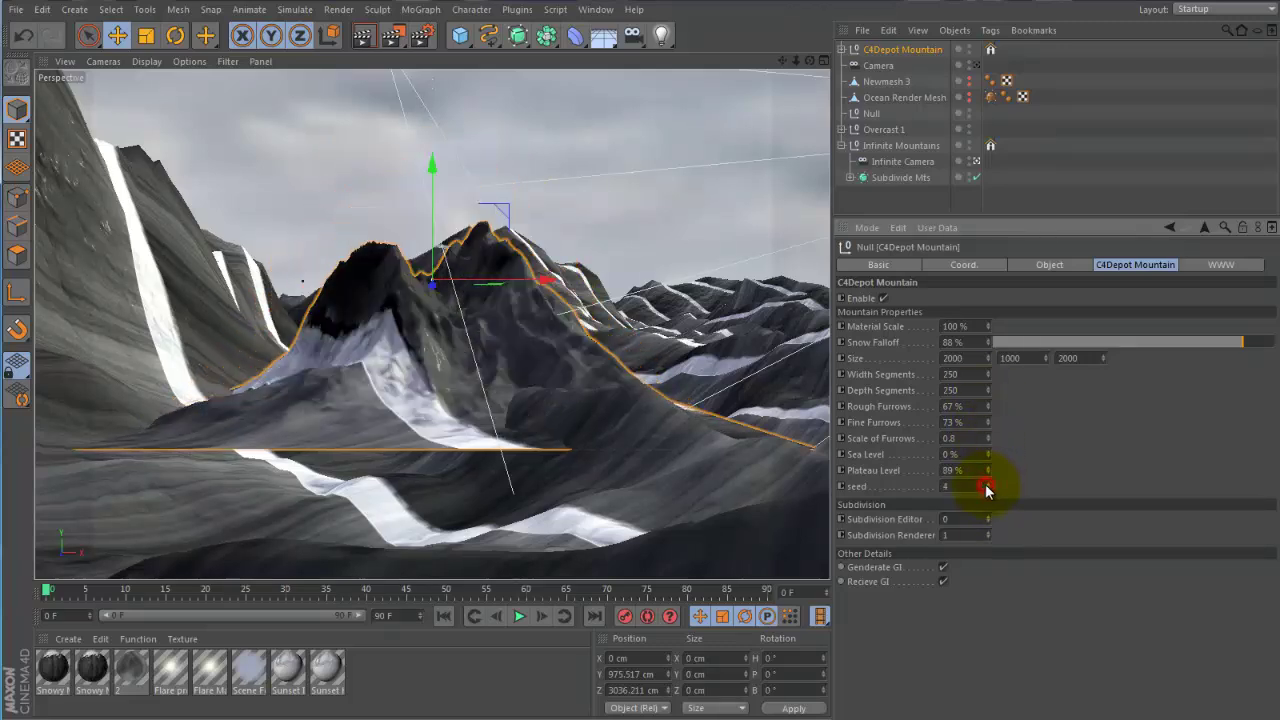
pyautogui.click(987, 485)
pyautogui.click(987, 485)
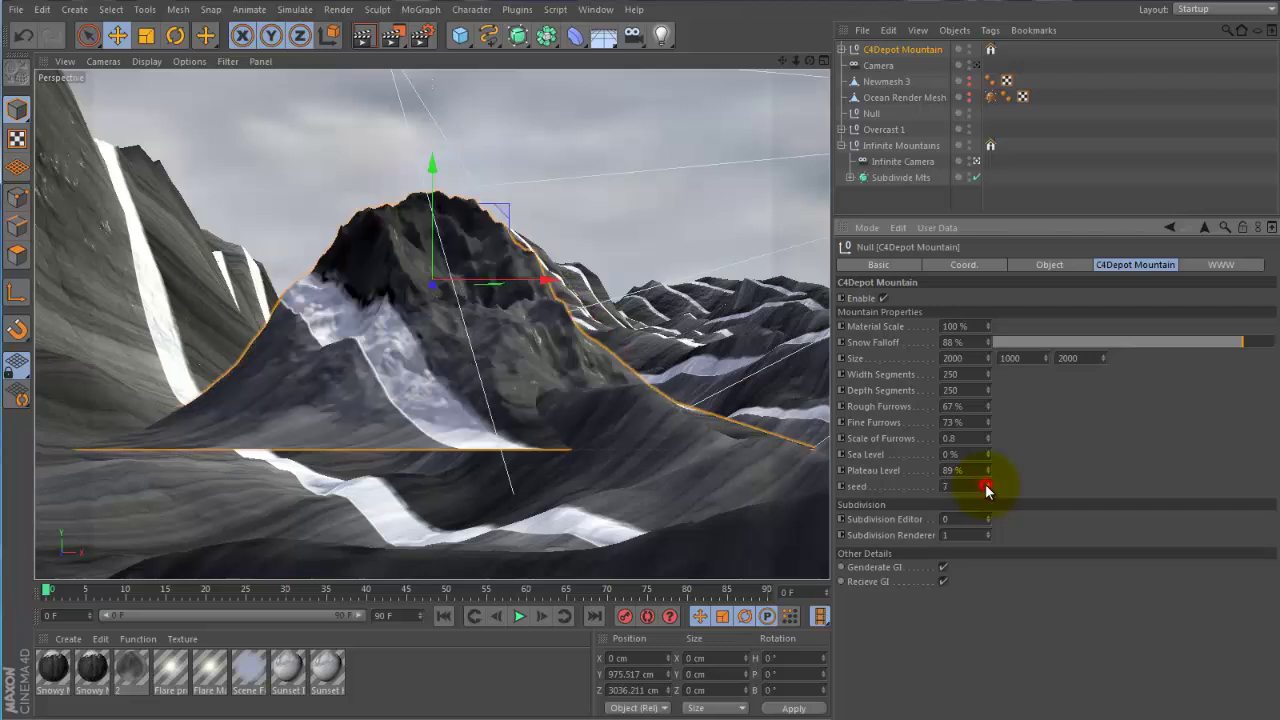
pyautogui.moveTo(987, 488); pyautogui.dragTo(1142, 428)
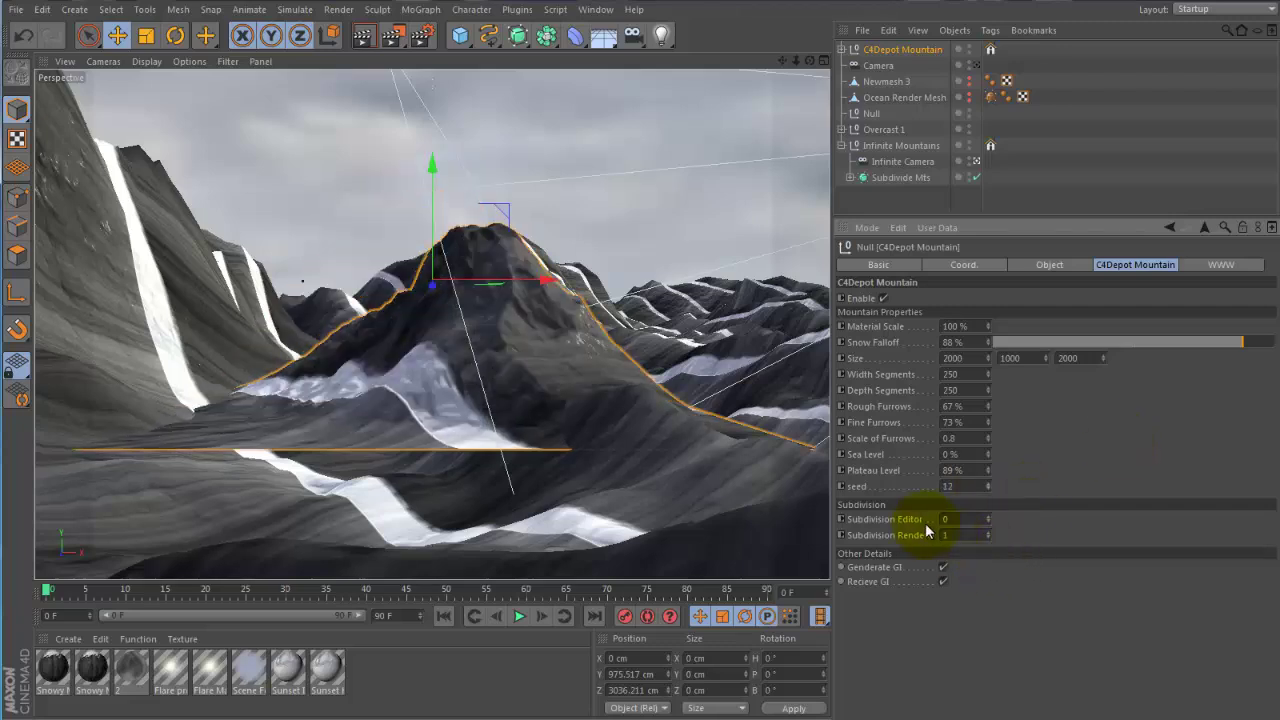
pyautogui.click(987, 515)
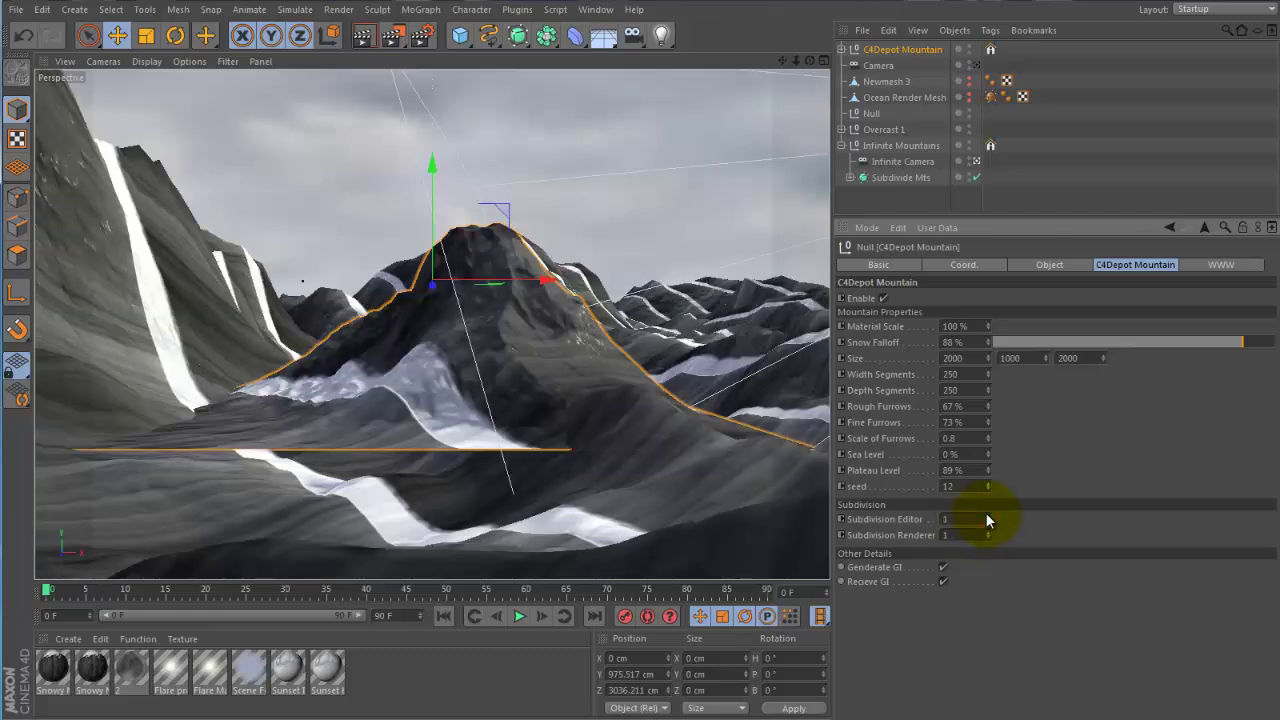